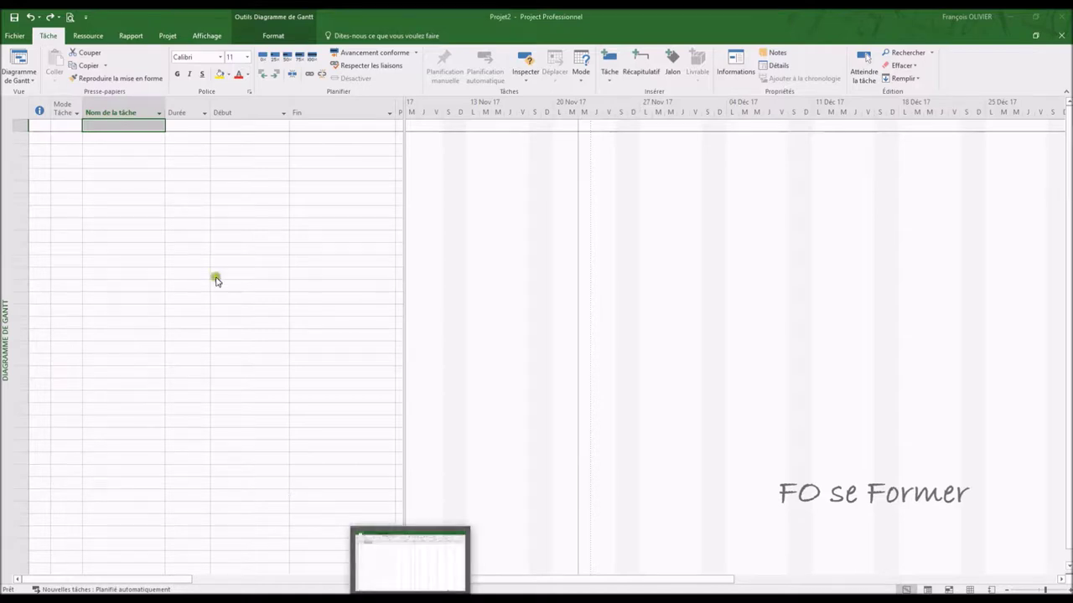
Review the Standard calendar's working hours and the project's scheduling options for hours per day, hours per week and days per month.
left_click(168, 36)
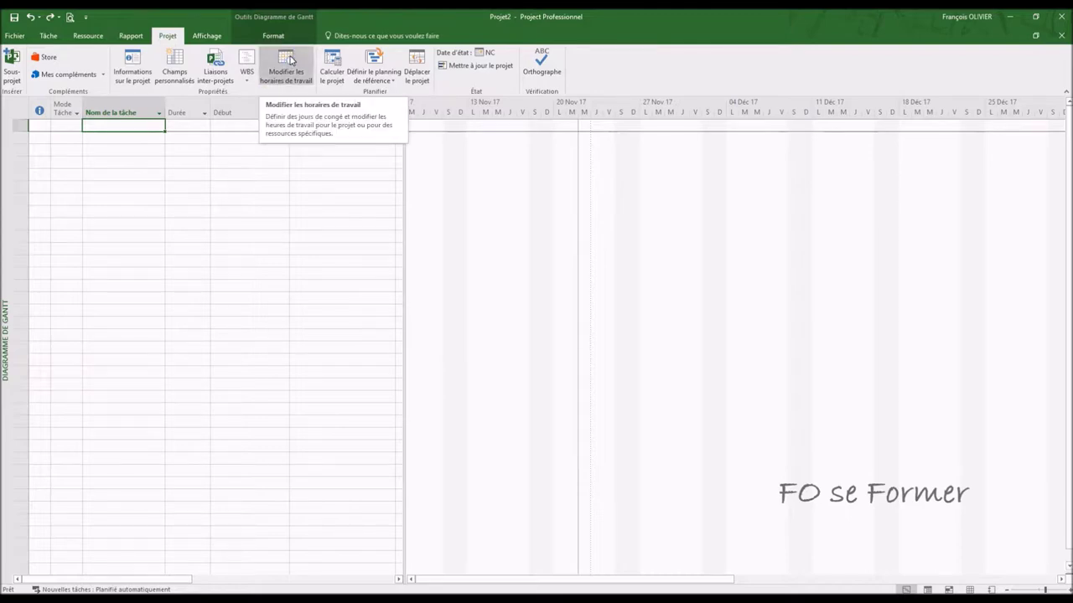
left_click(289, 60)
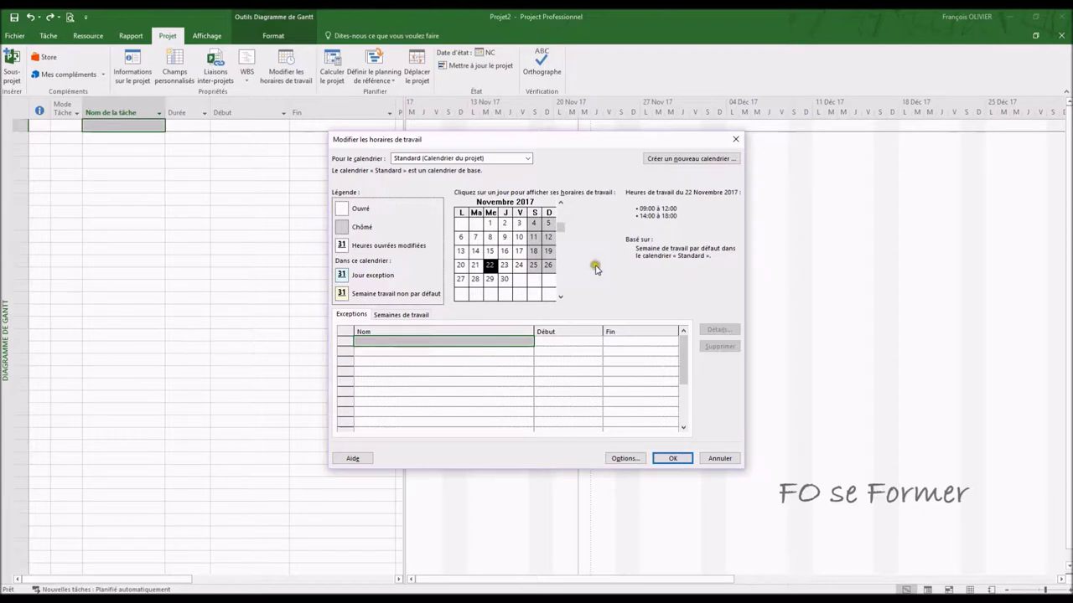
left_click(625, 458)
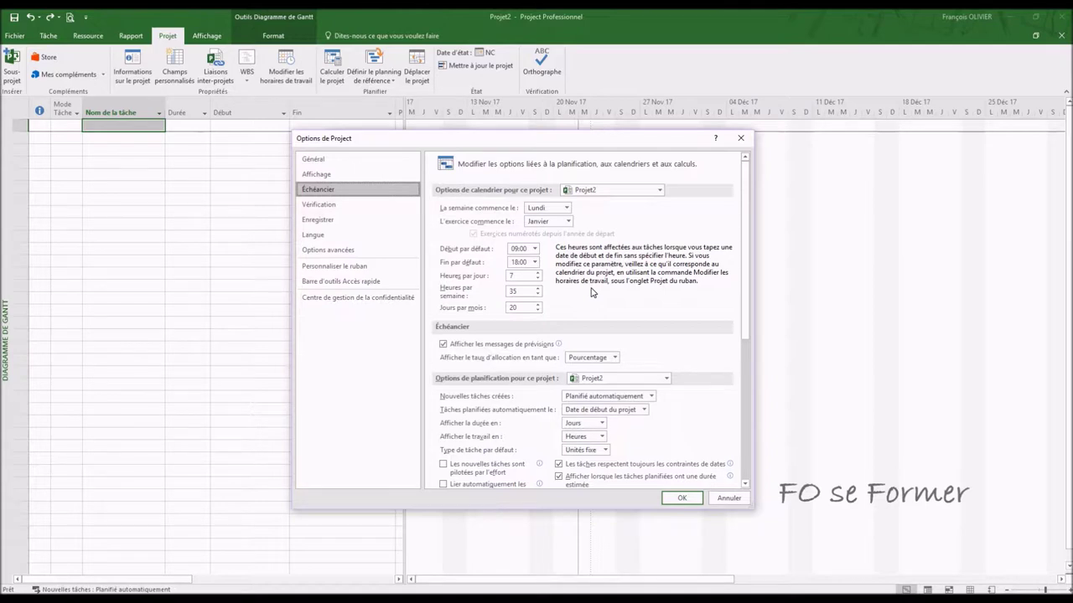
left_click(680, 499)
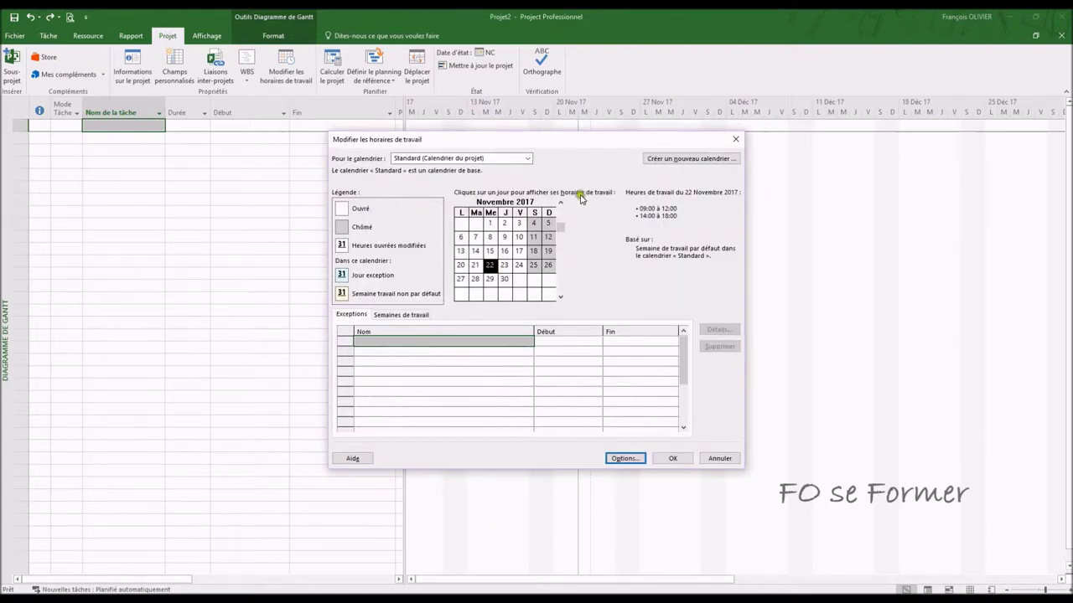
left_click(672, 459)
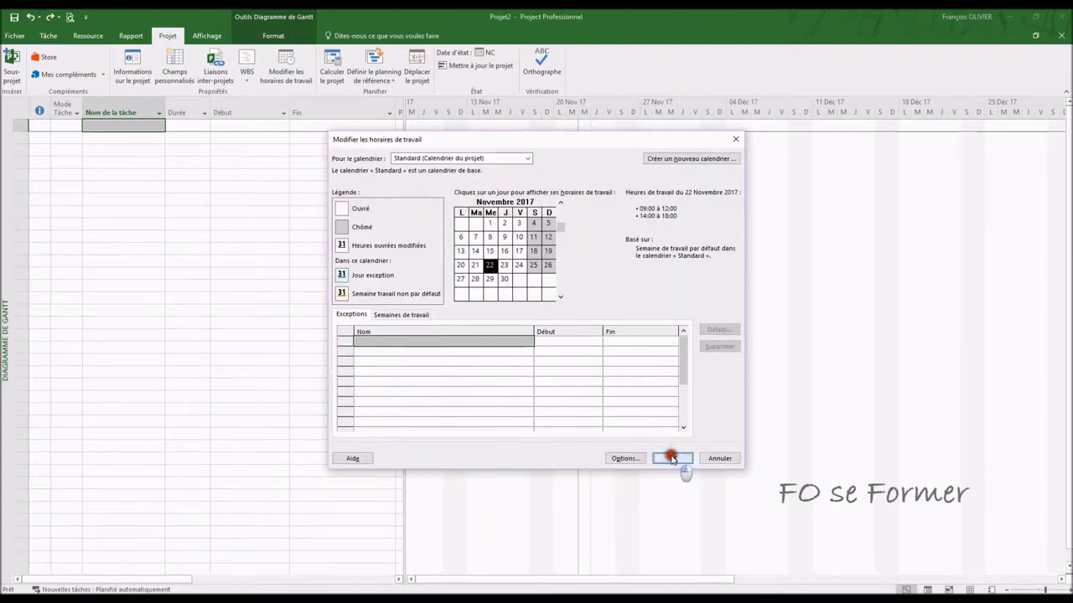
Add a task named "jour" in the first row with a duration of 4 jours.
left_click(49, 40)
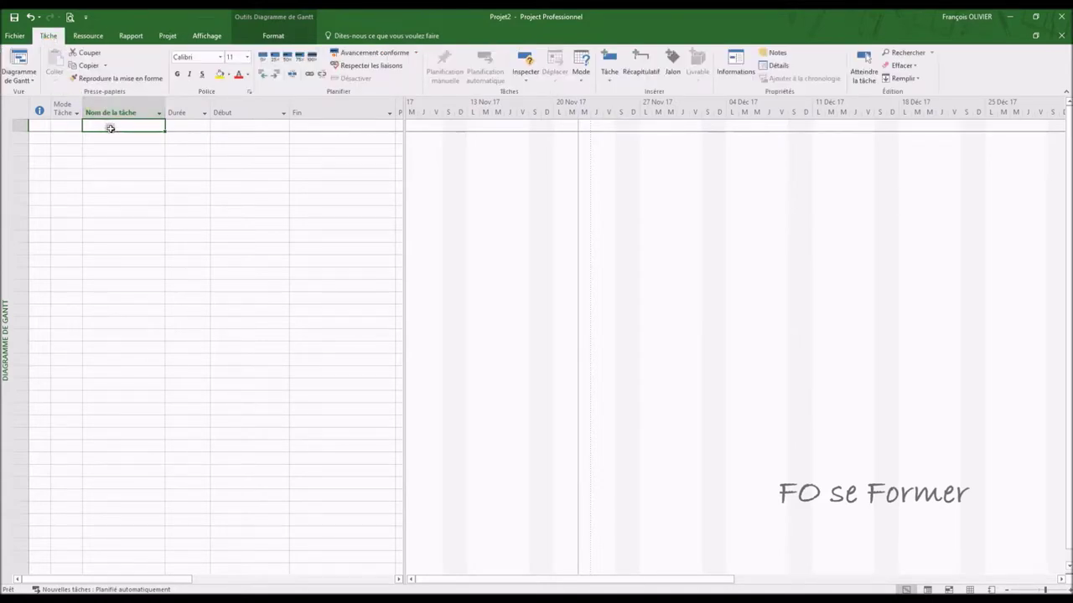
type("jour")
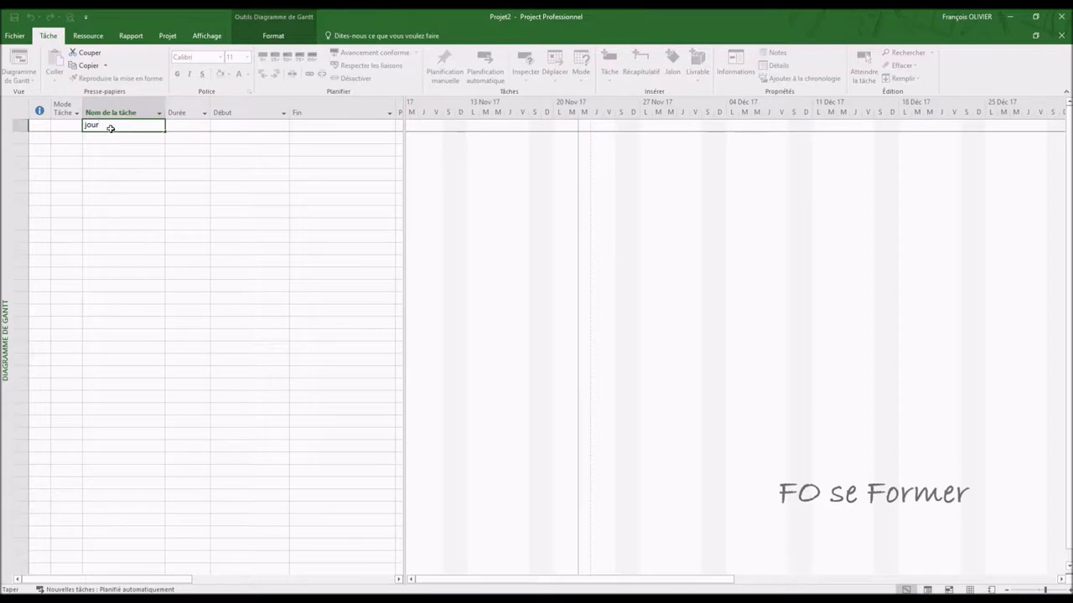
key("Tab")
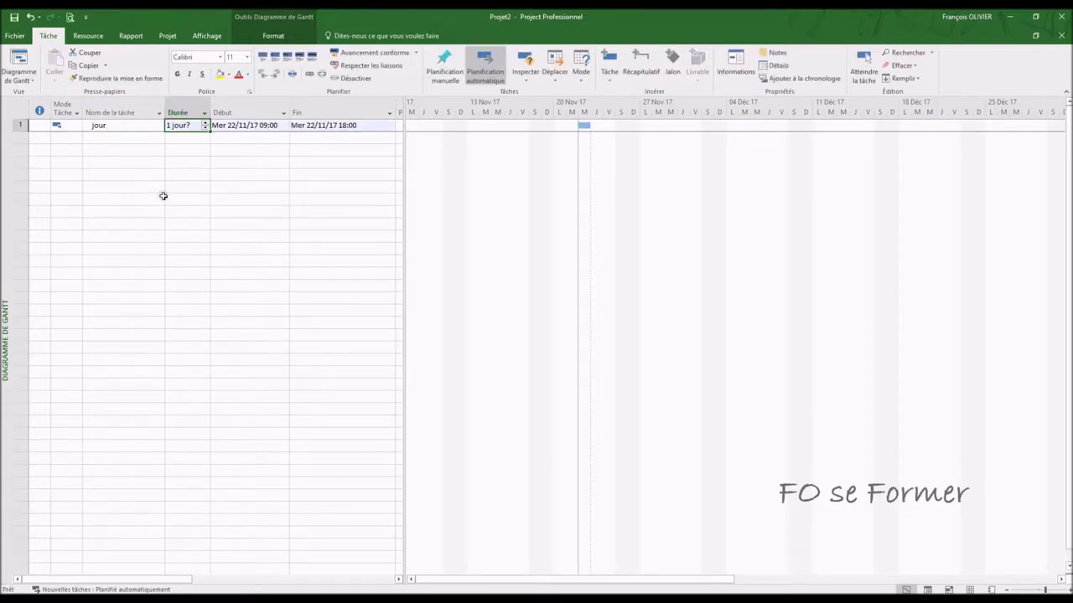
type("4")
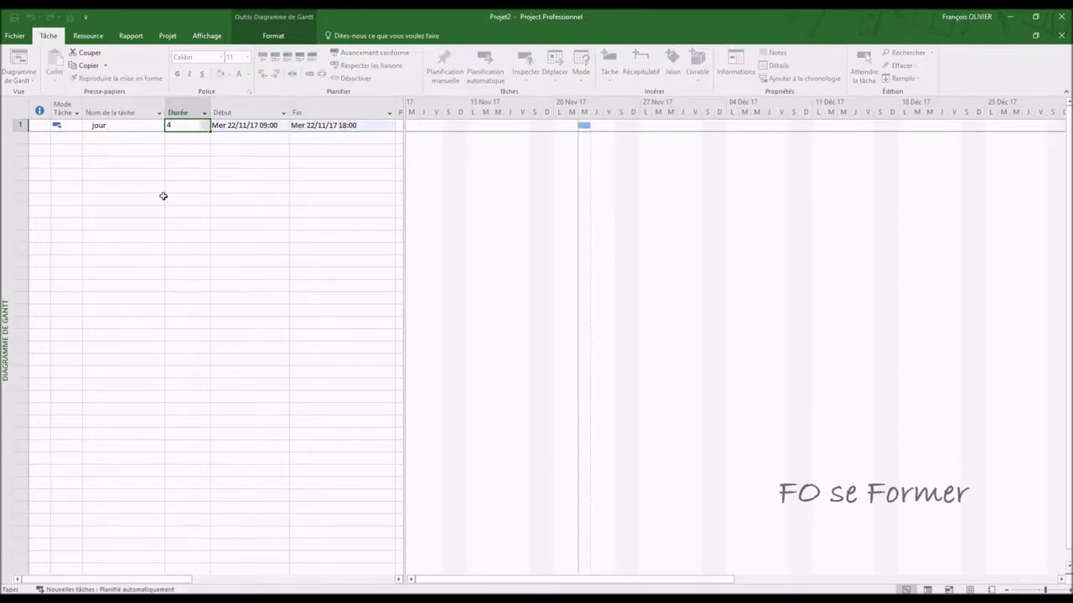
type(" jours")
key("Tab")
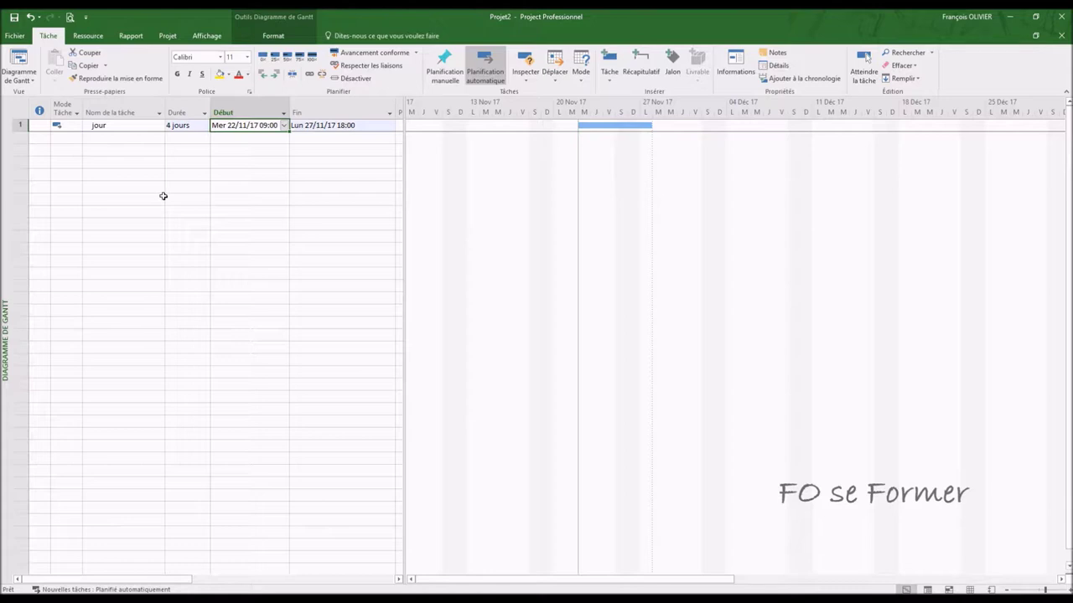
key("Tab")
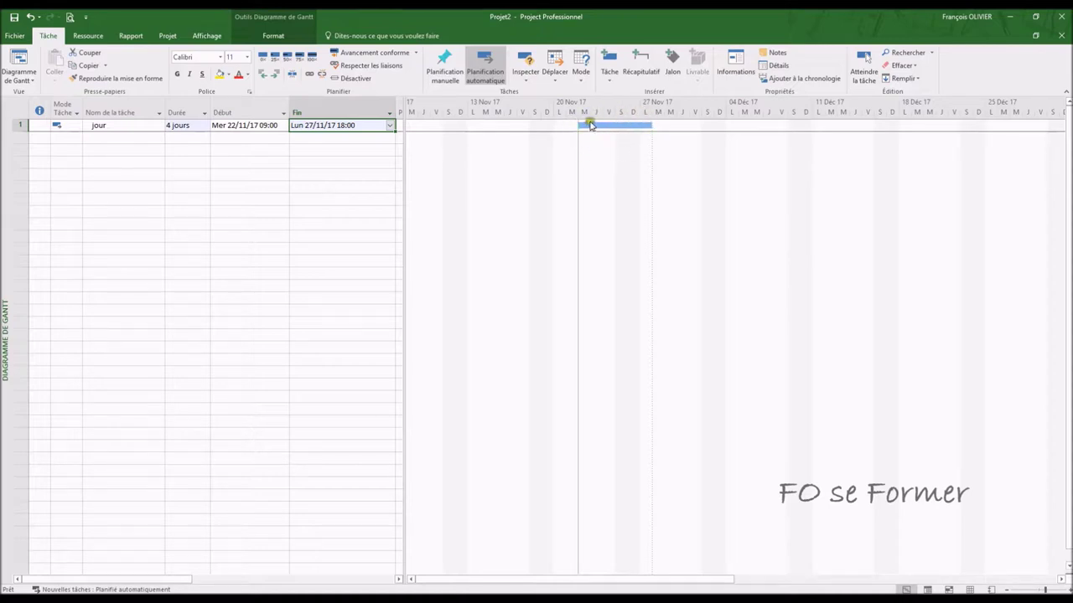
Set the Gantt chart's timescale to Quart de jour (6h) after inspecting the task bar at the Heures scale.
left_click(206, 35)
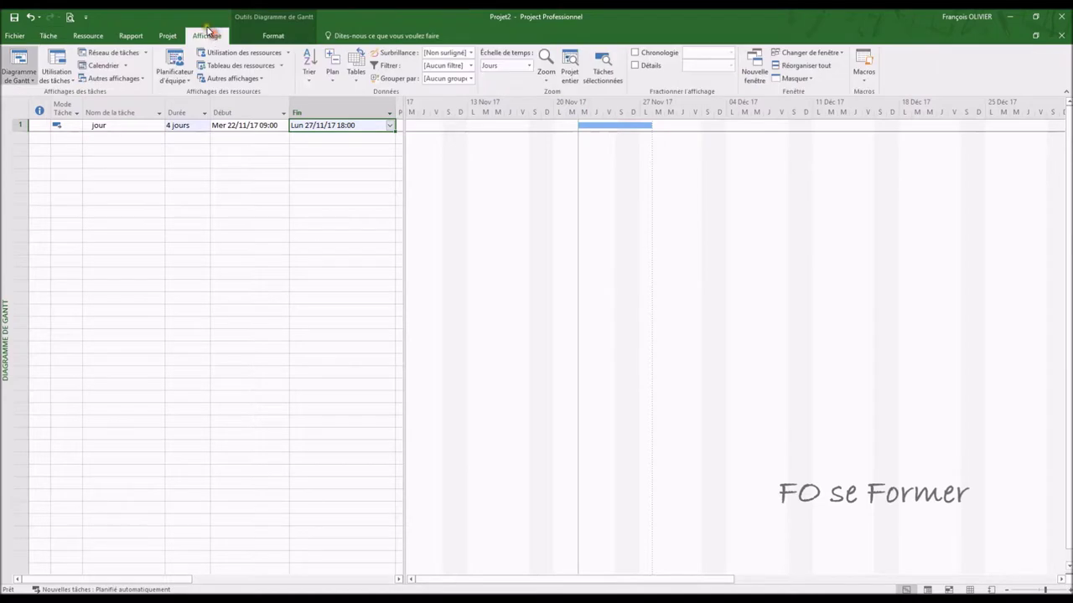
left_click(528, 65)
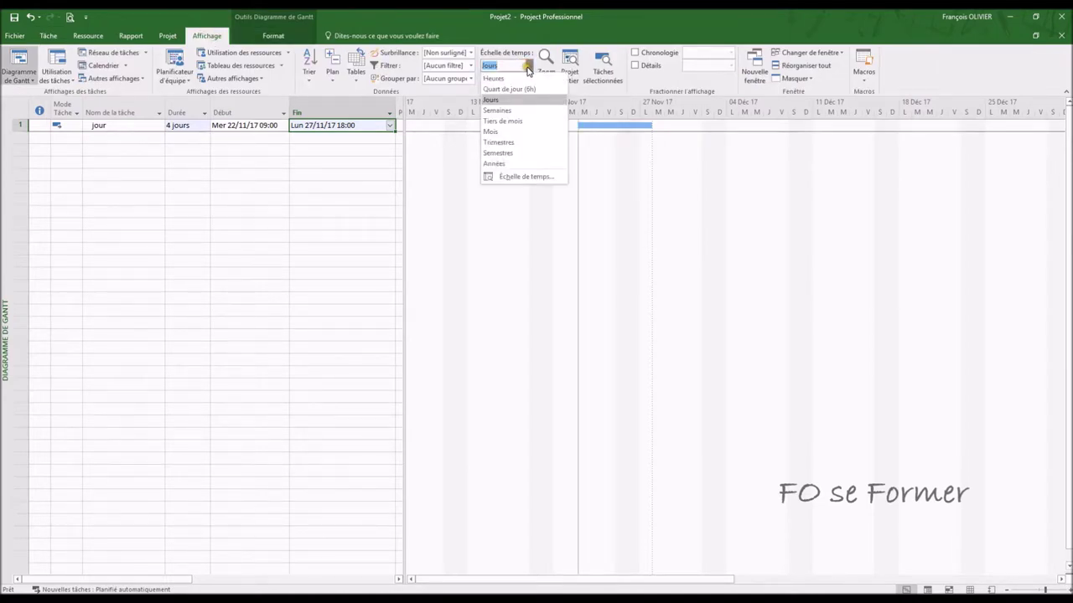
left_click(527, 78)
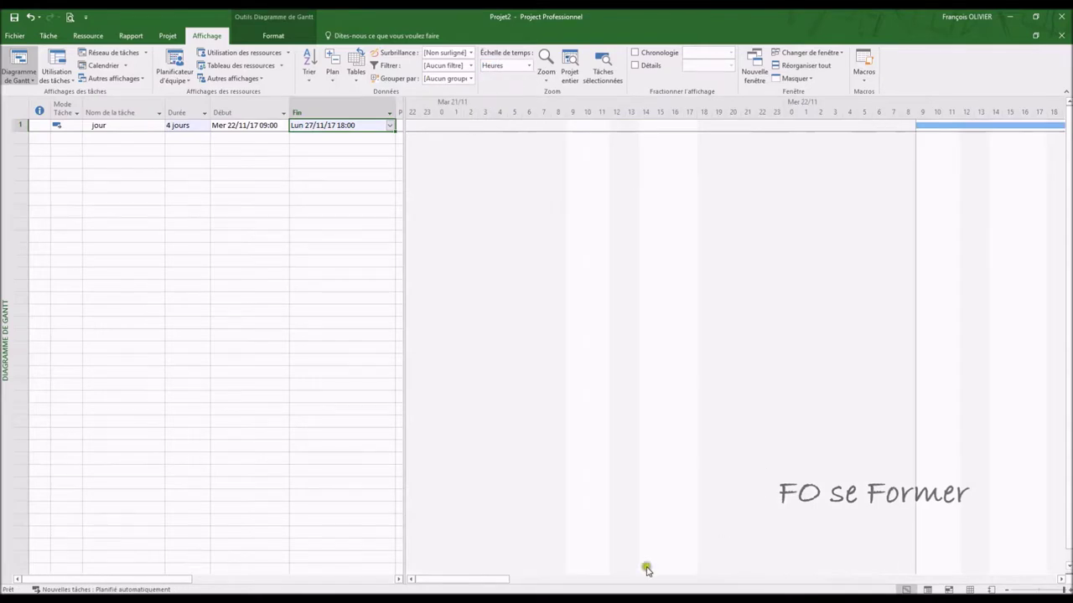
left_click_drag(465, 580, 501, 578)
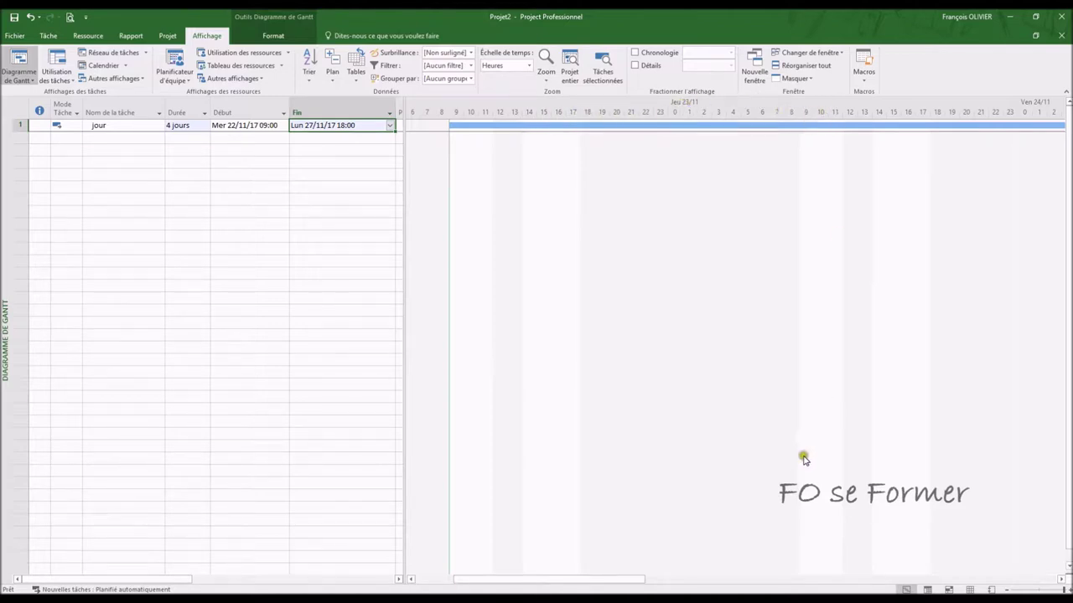
left_click(528, 65)
left_click(524, 89)
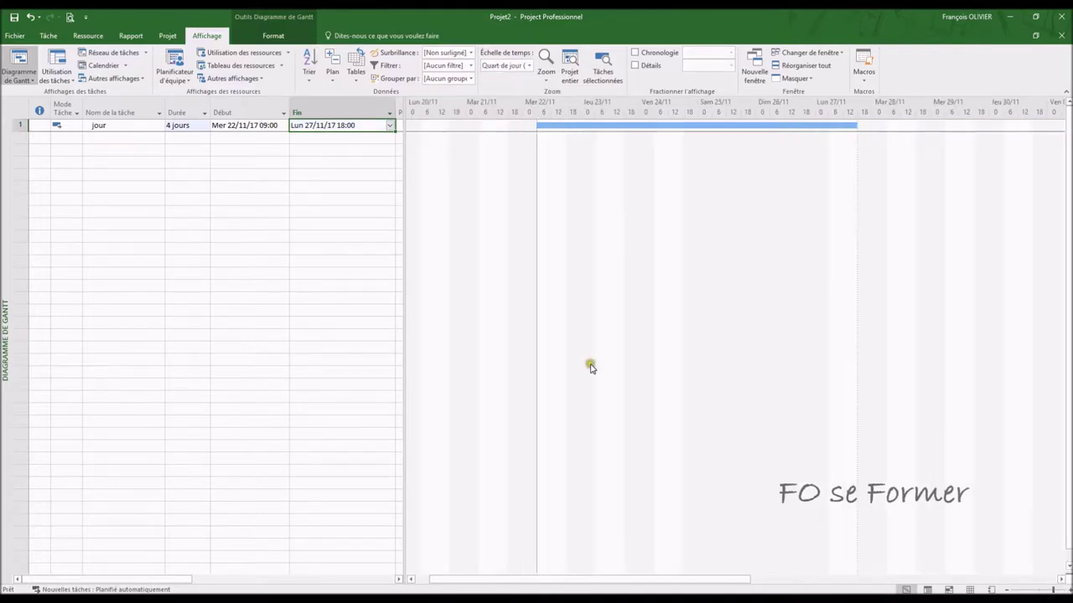
Add a second task named "jour écoulé" with a duration of 4 elapsed days (4 jourséc).
left_click(120, 137)
type("jour")
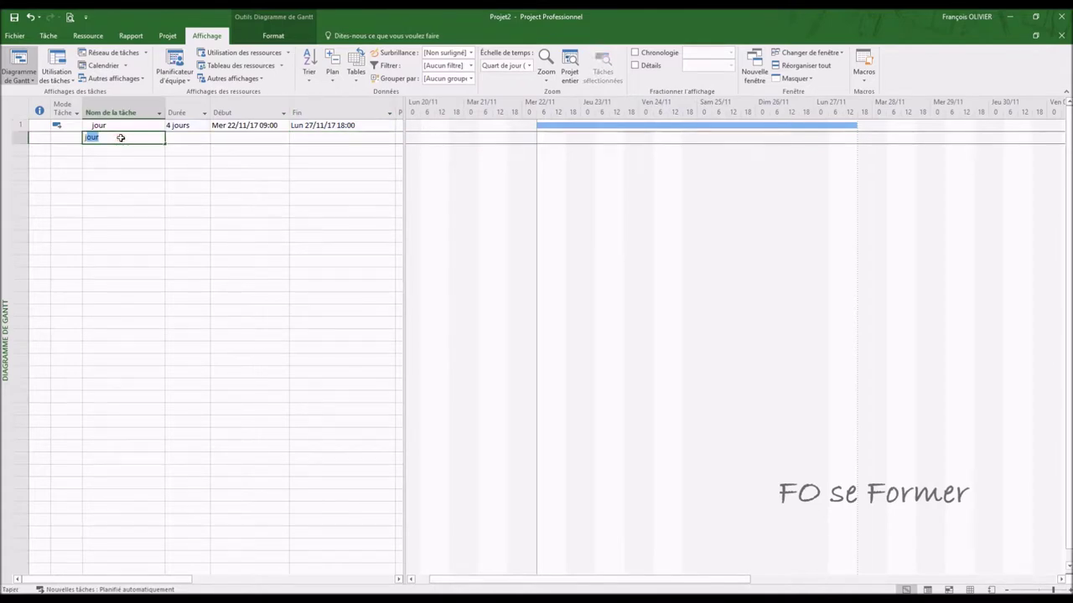
type(" écou")
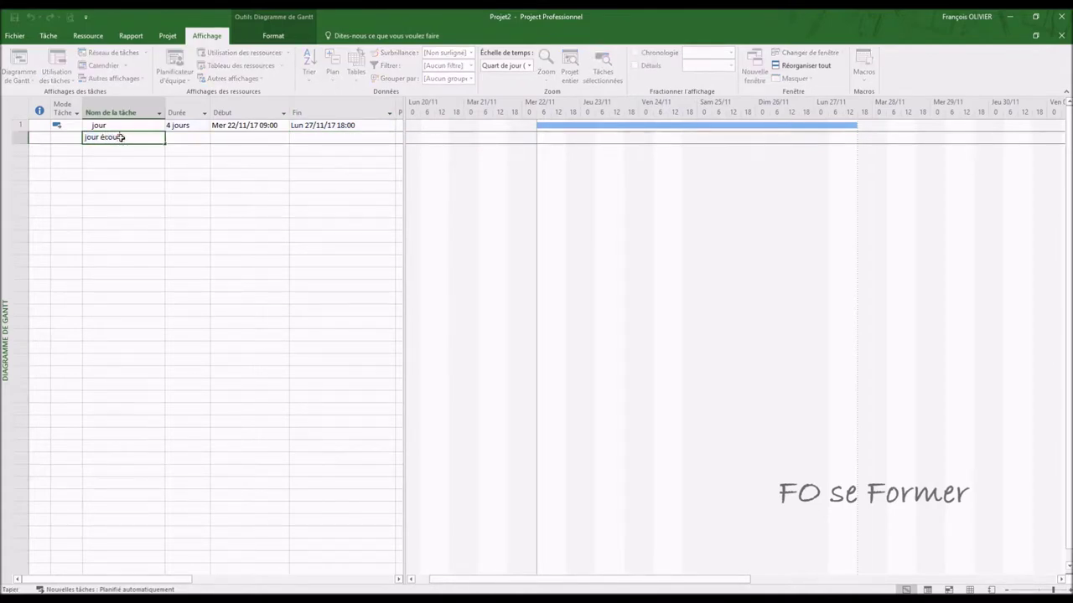
type("té")
key("Tab")
type("4")
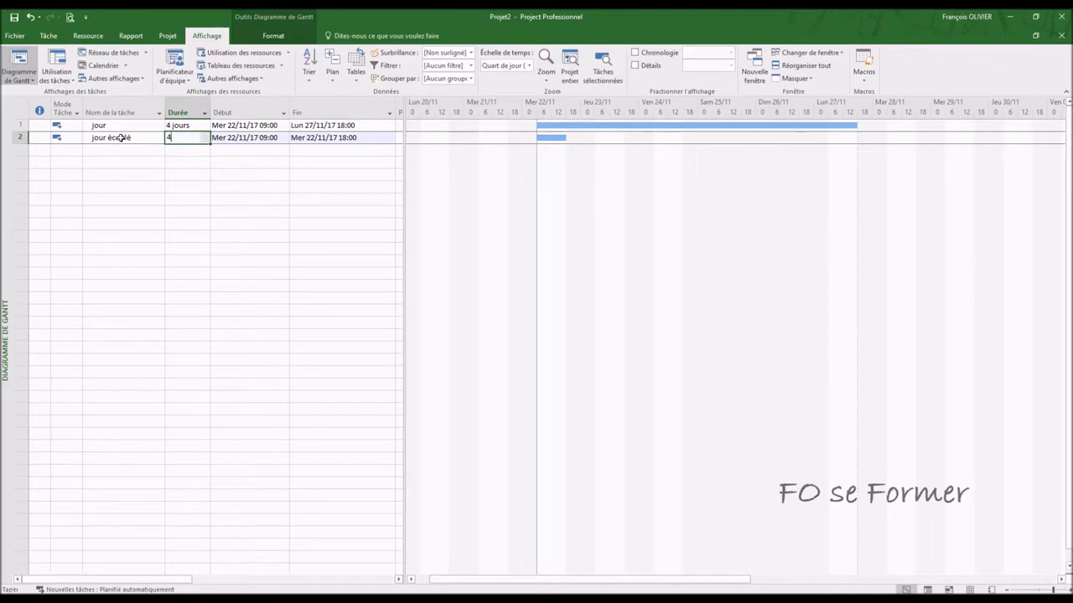
type("je")
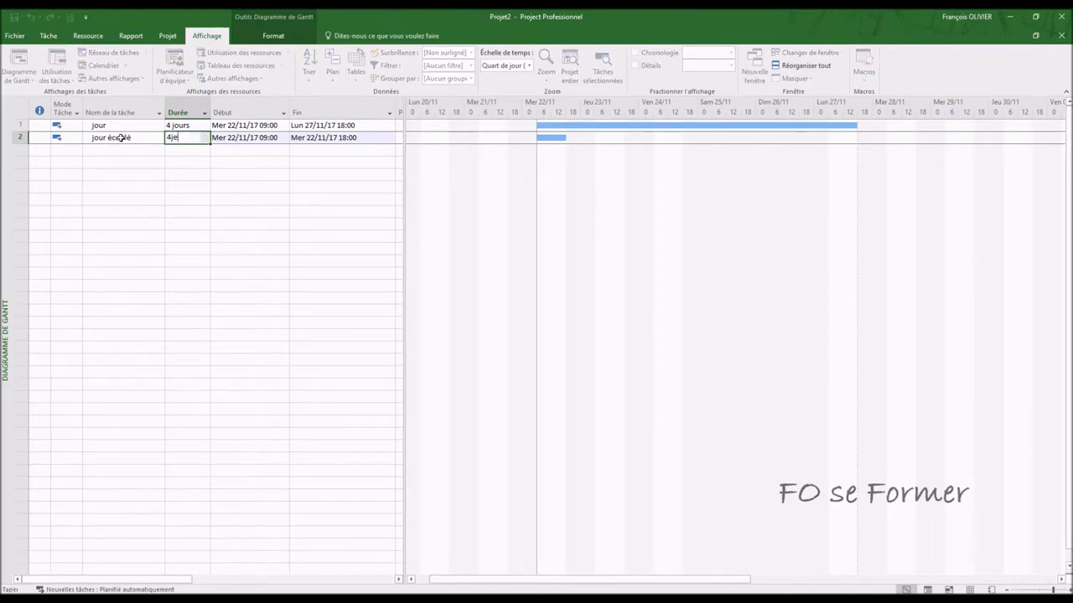
type("c")
key("Tab")
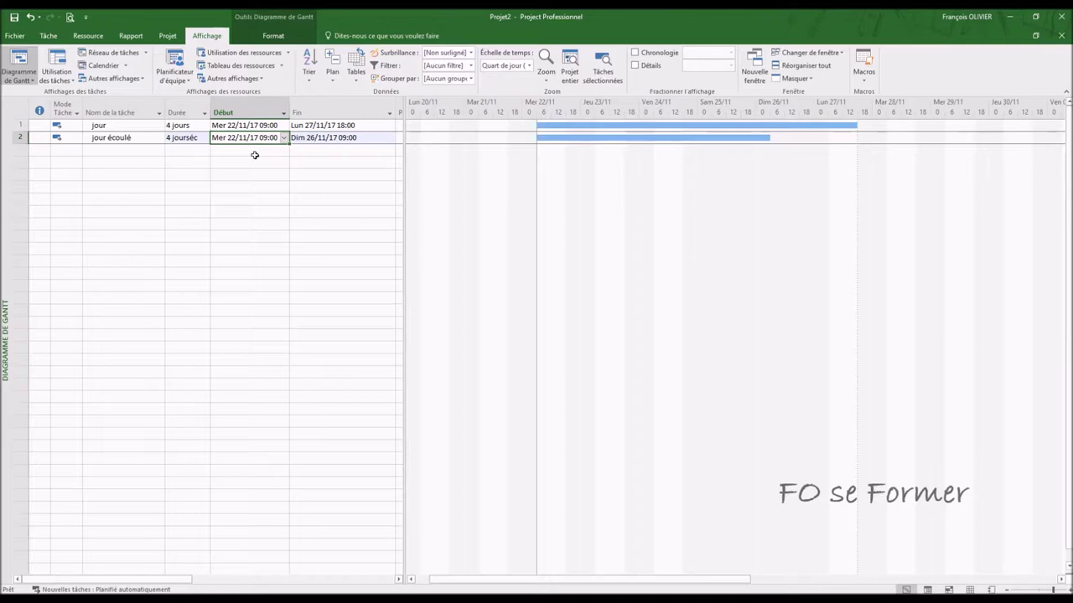
key("Right")
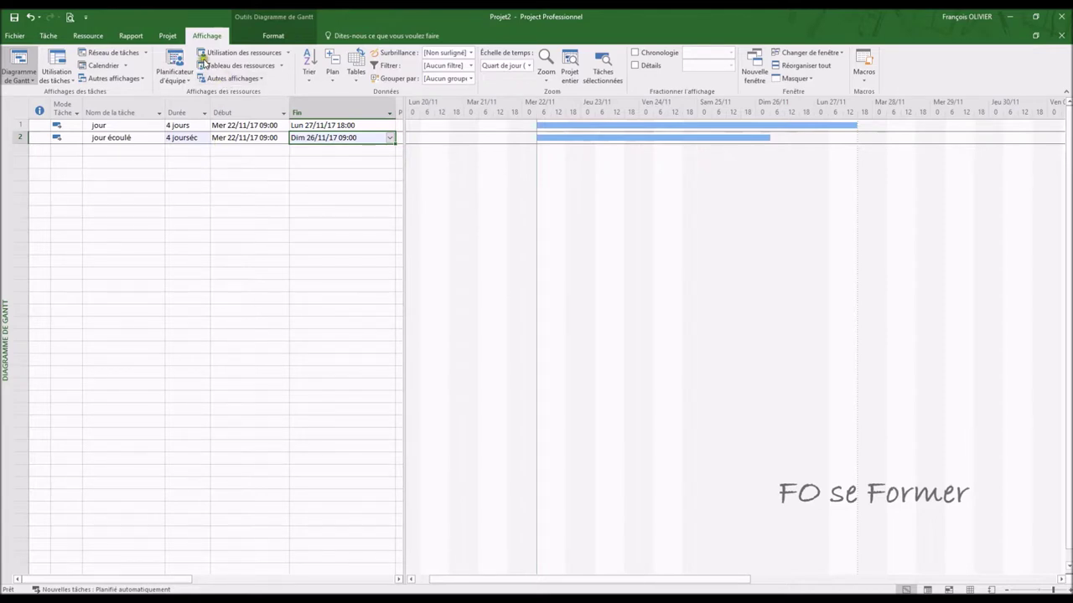
Check the Standard calendar's working hours and non-working days for November 2017 against the two task bars.
left_click(170, 38)
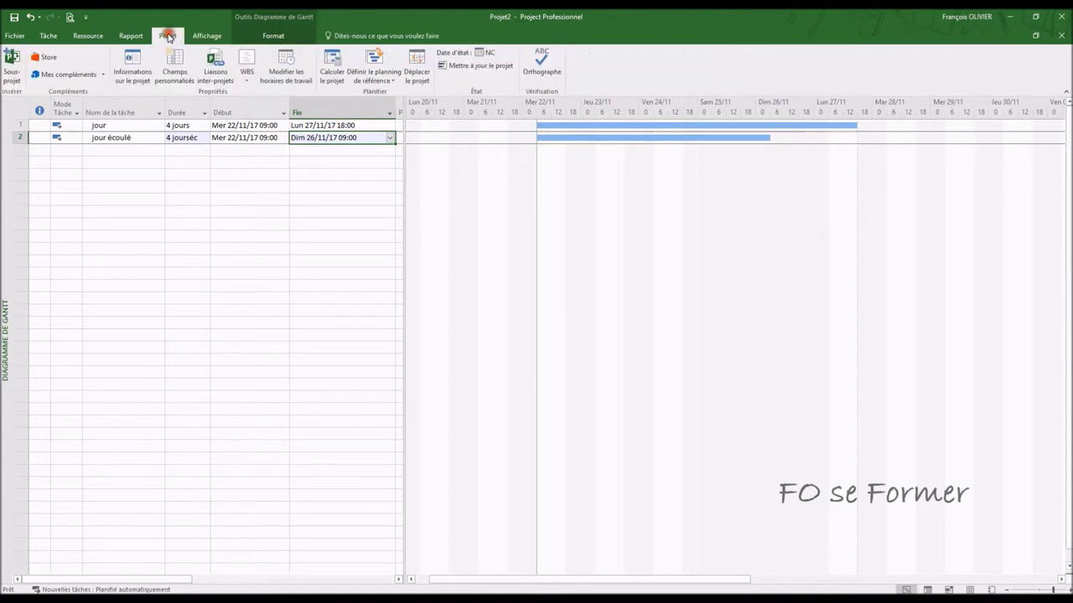
left_click(303, 68)
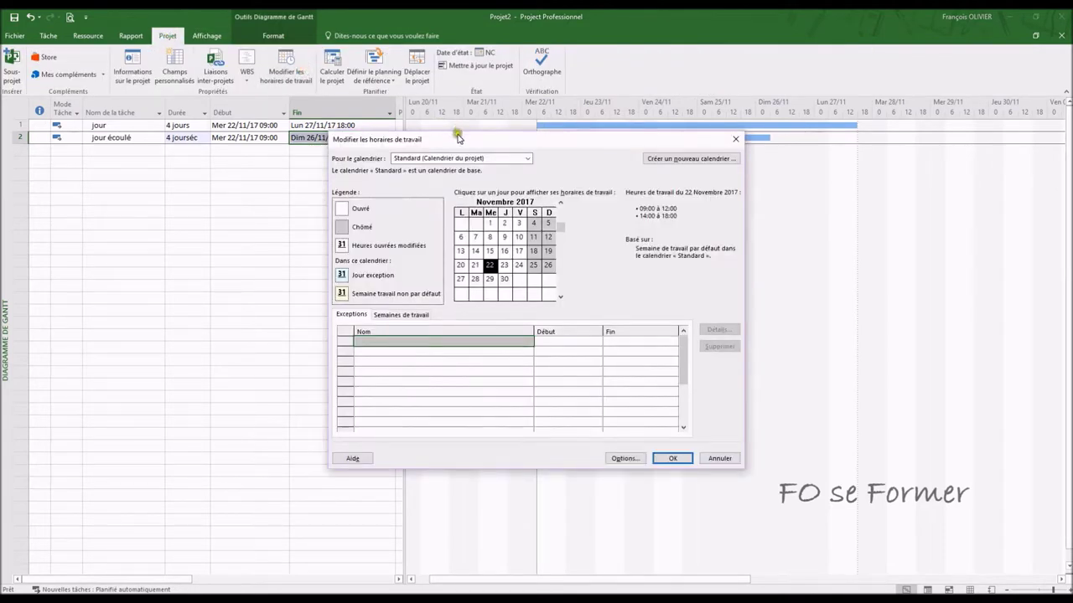
left_click_drag(457, 140, 550, 126)
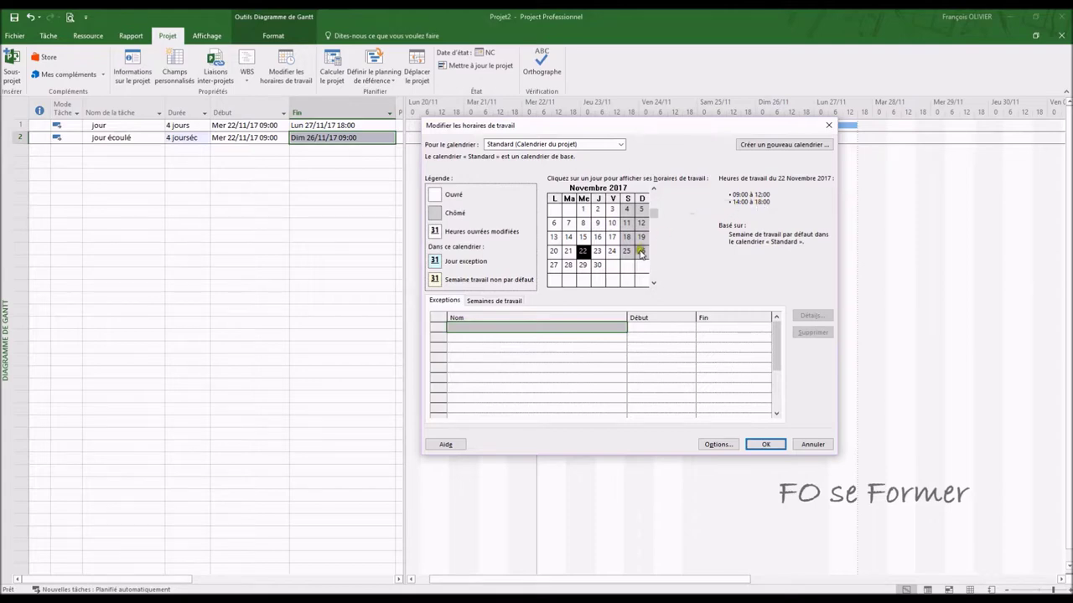
left_click_drag(629, 126, 626, 165)
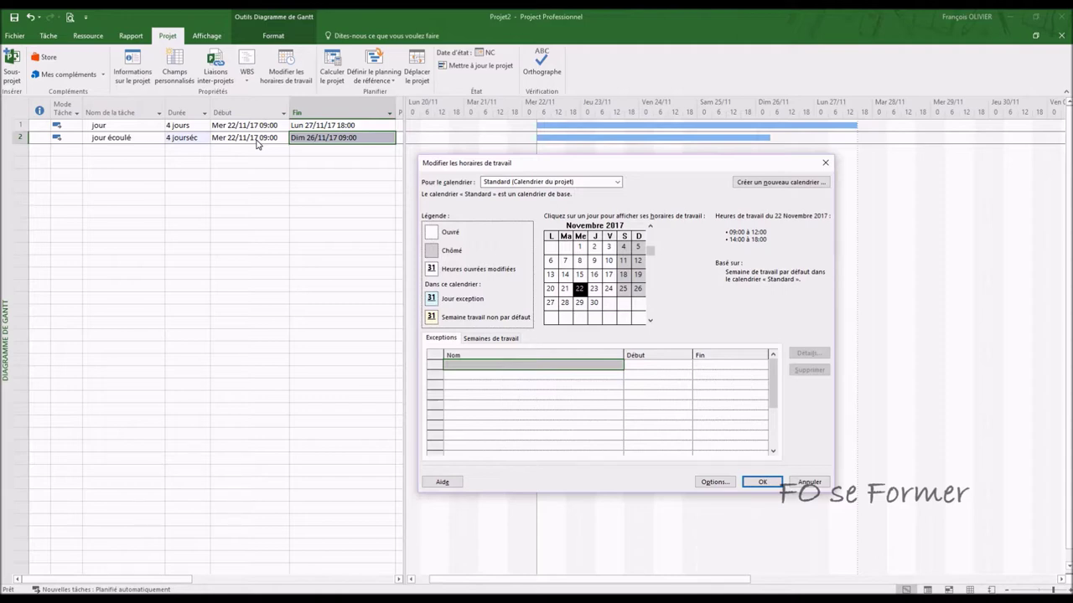
left_click(756, 483)
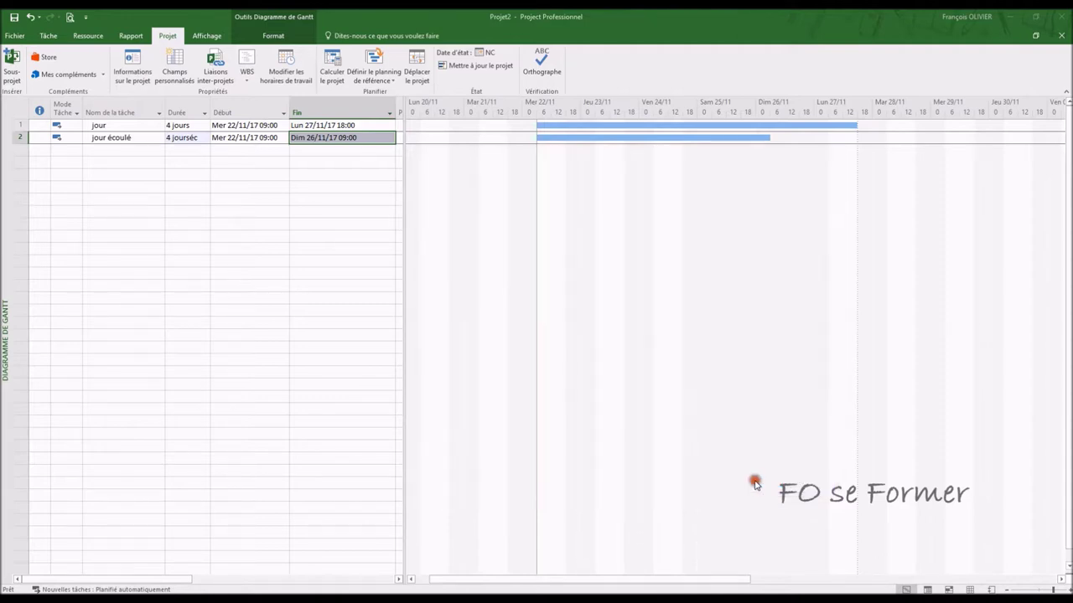
Add a task named "semaine" in row 4 with a duration of 3 weeks (3sm) and inspect the end of its bar.
left_click(139, 163)
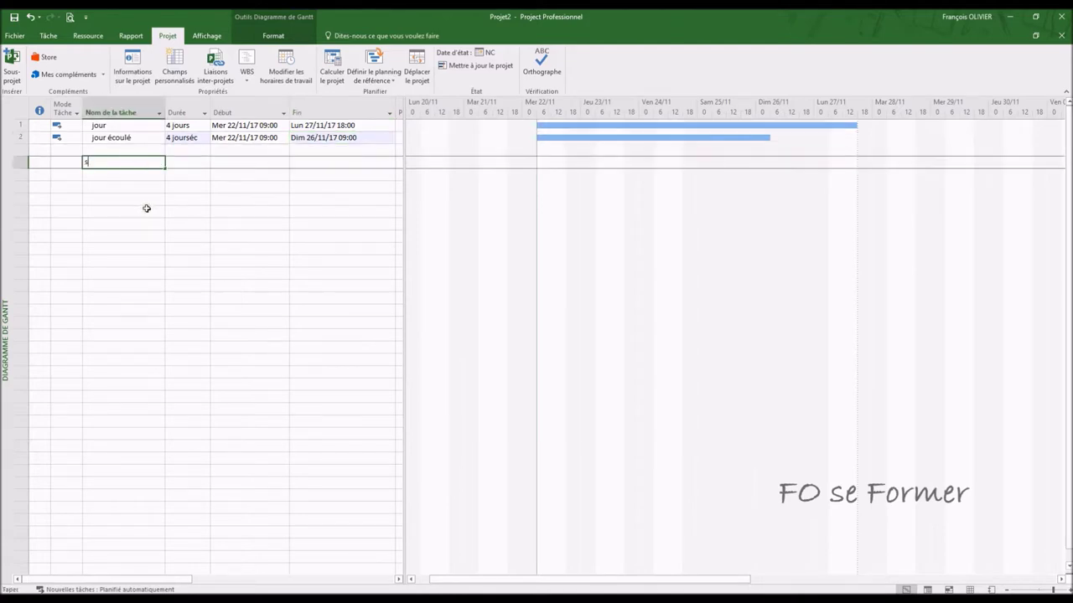
type("semaine")
key("Tab")
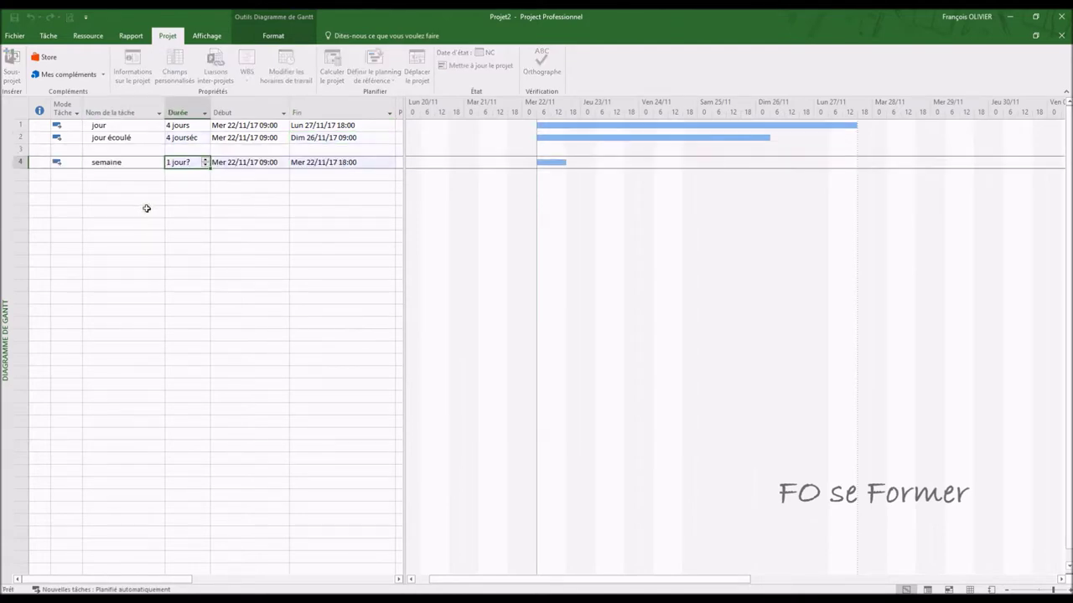
key("BackSpace")
type("3sm")
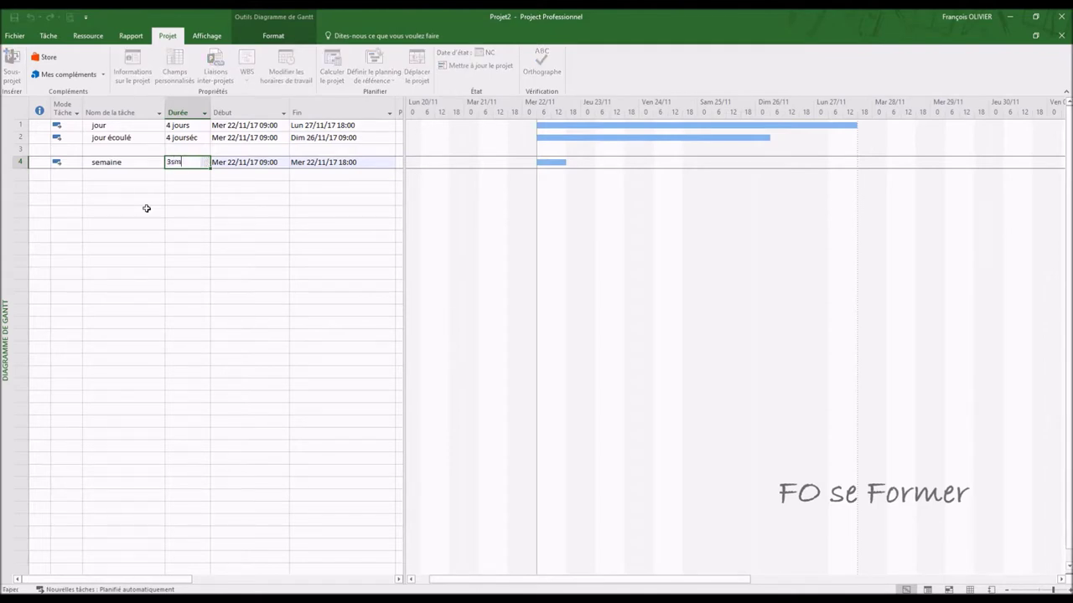
key("Tab")
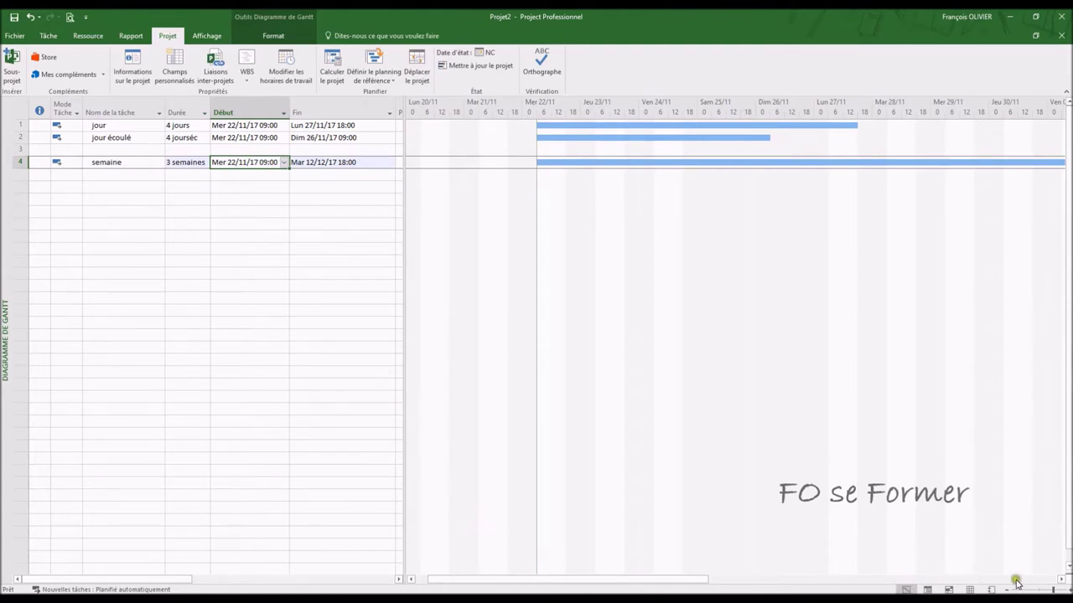
left_click(1061, 579)
left_click_drag(1061, 579, 1061, 579)
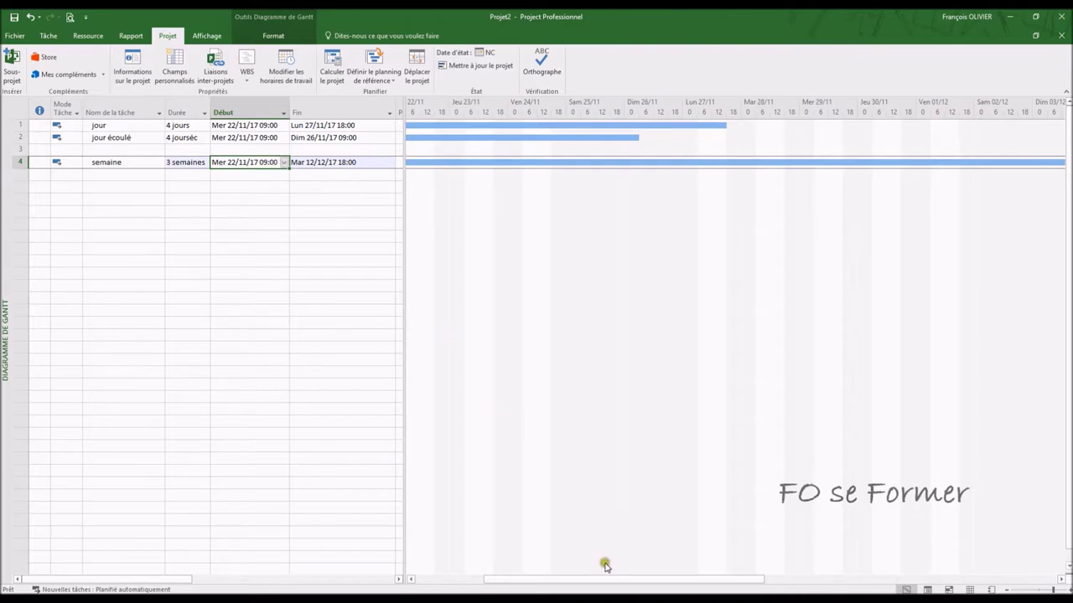
left_click_drag(604, 579, 882, 568)
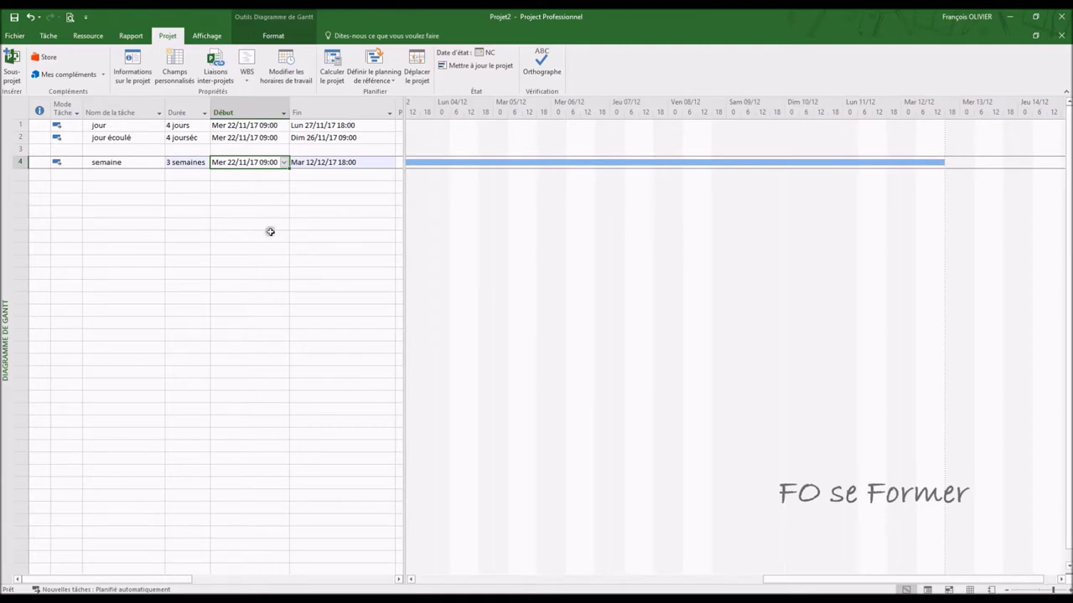
Add a task named "semaine écoulée" in row 5 with a duration of 3 elapsed weeks.
left_click(145, 170)
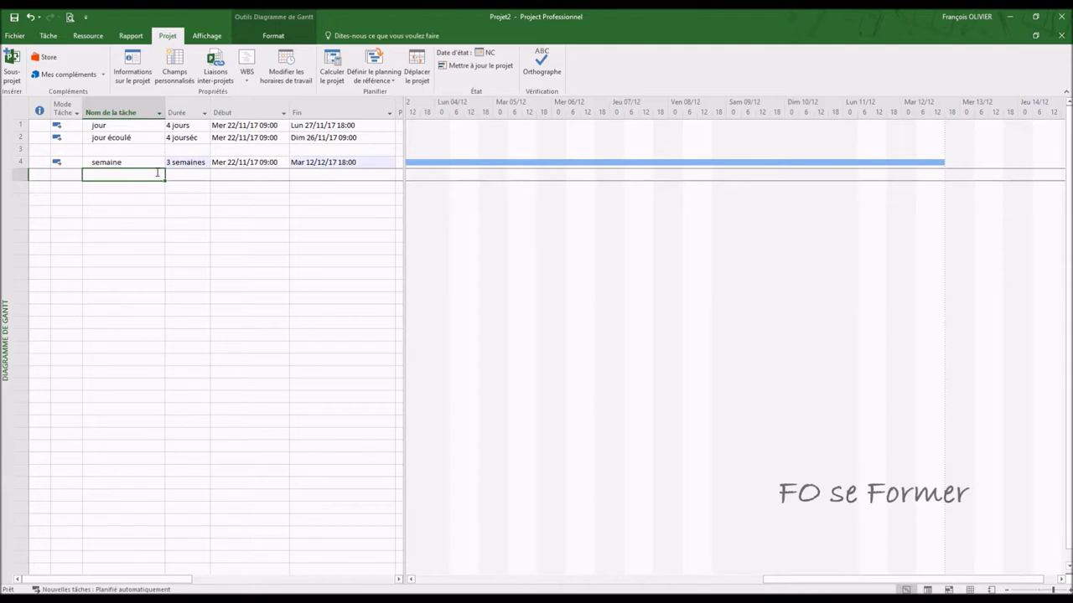
type("semaine")
key("Escape")
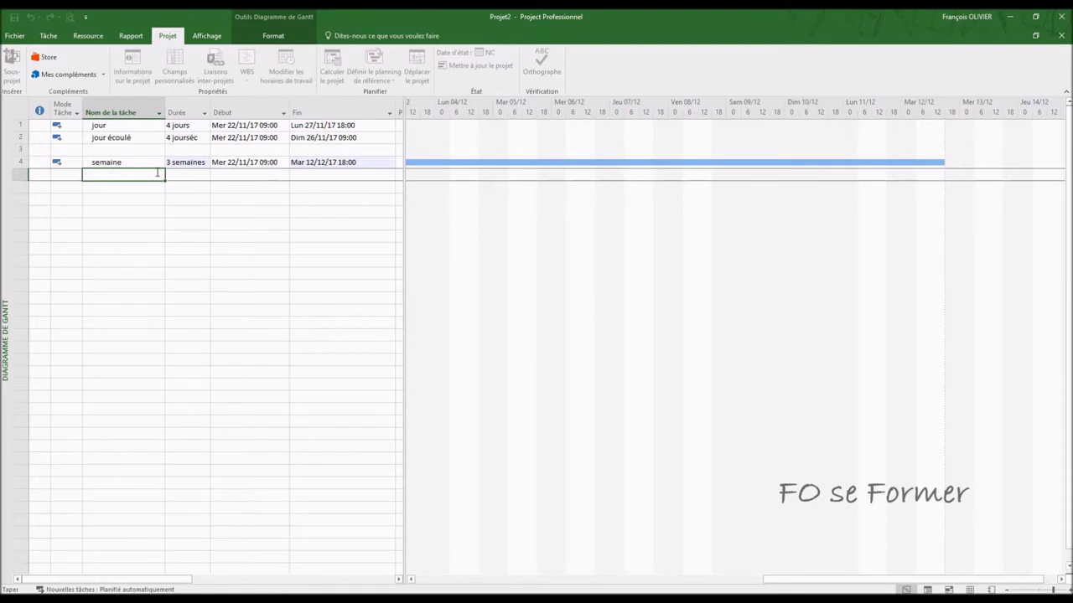
key("Tab")
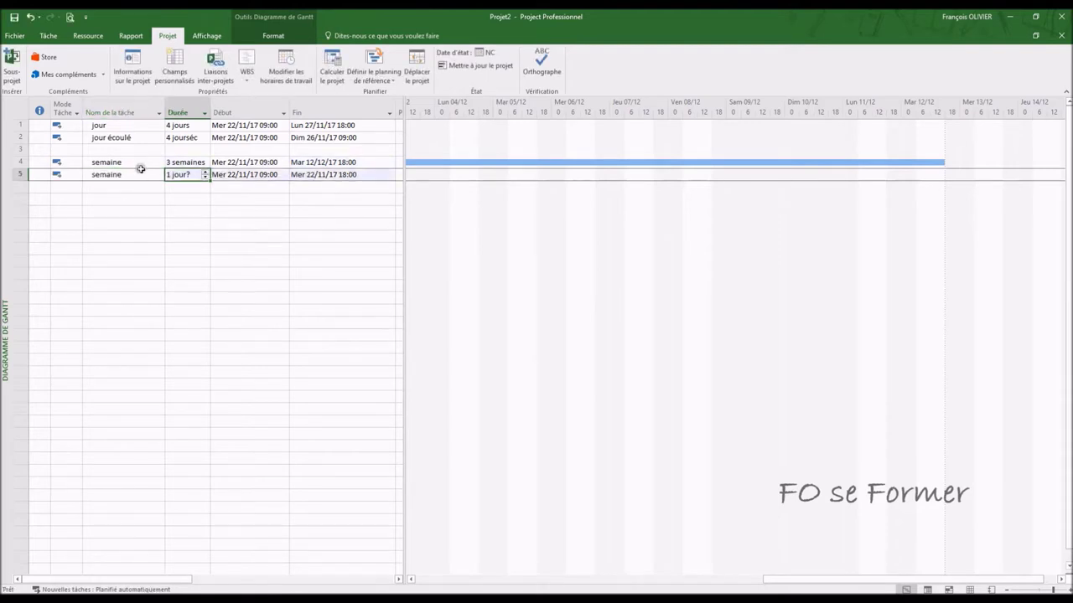
left_click(140, 173)
left_click(140, 173)
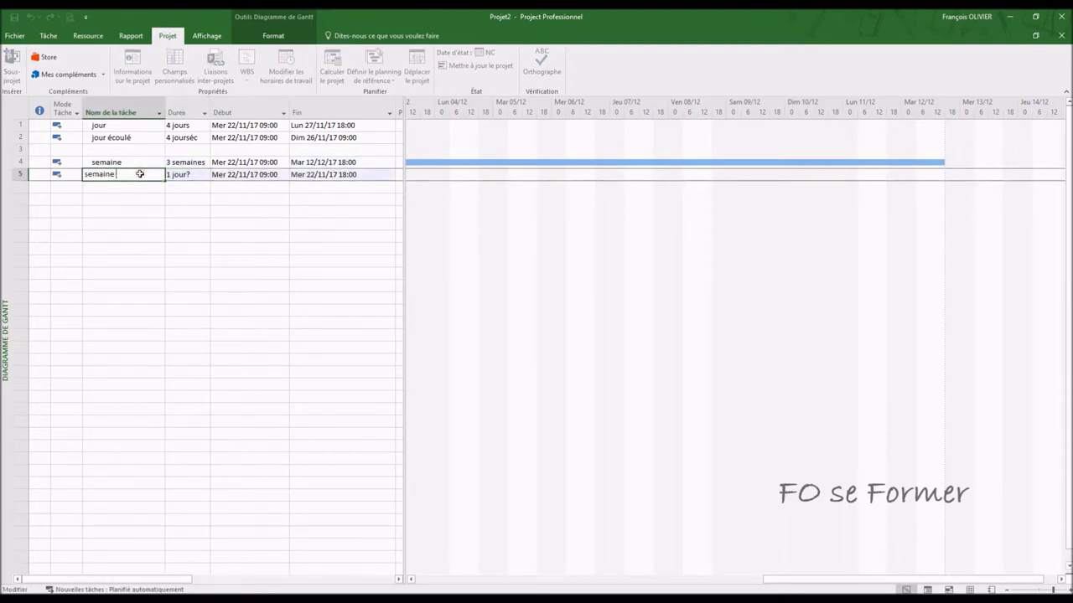
type("écoulée")
key("Tab")
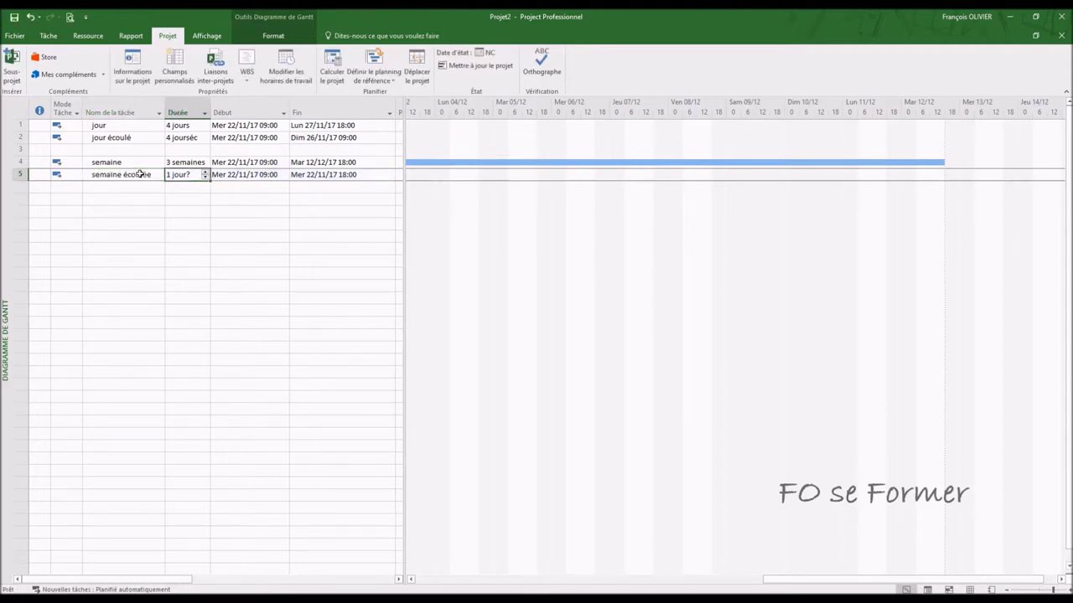
type("3sme")
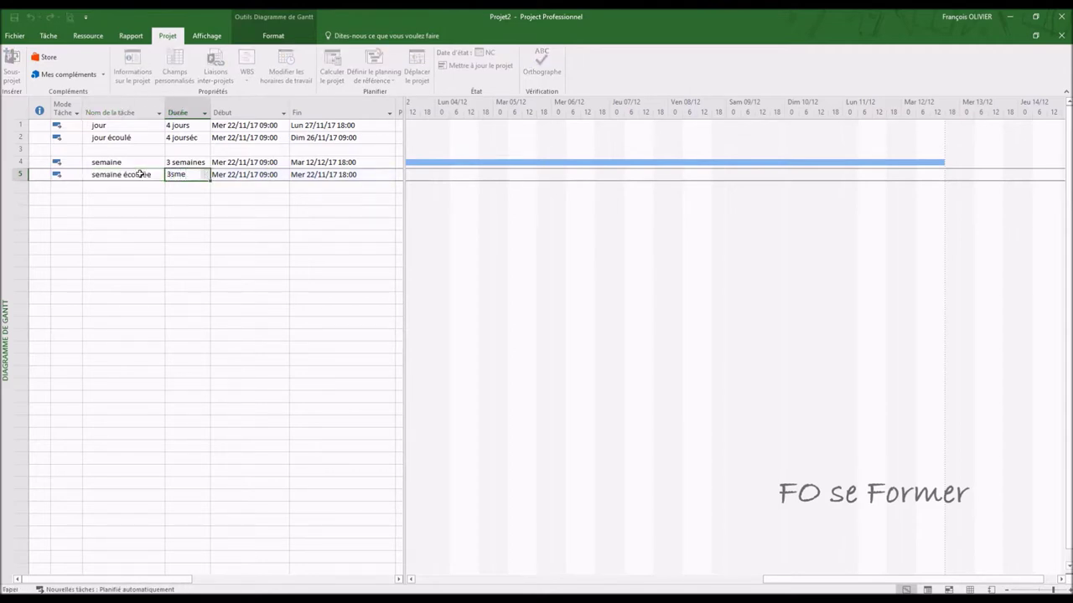
key("Tab")
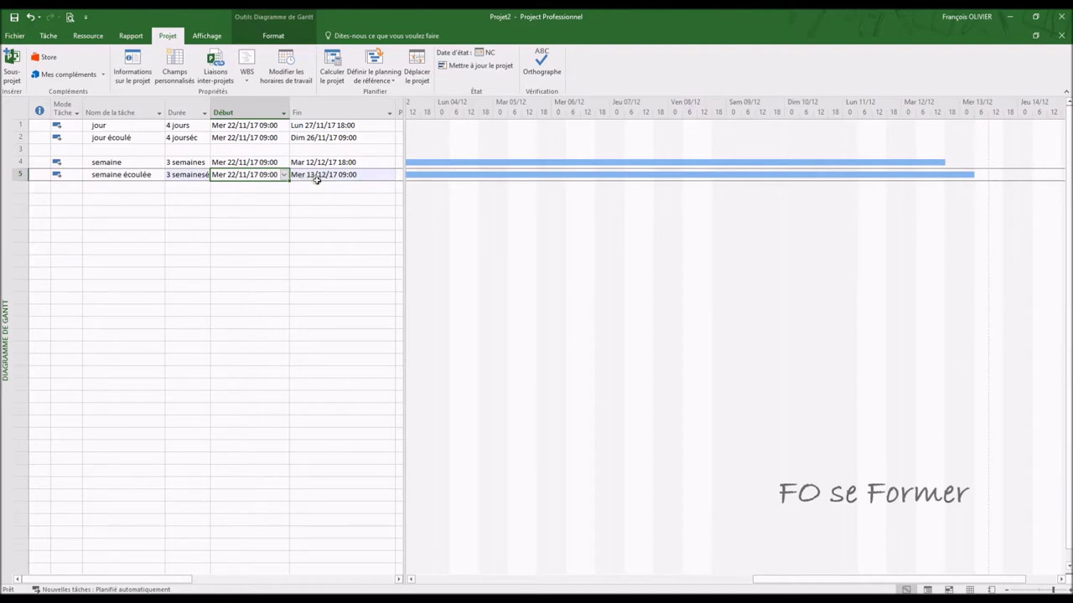
Check the Standard calendar's working and non-working days for November and December 2017 against the two week tasks.
left_click(581, 496)
left_click(286, 80)
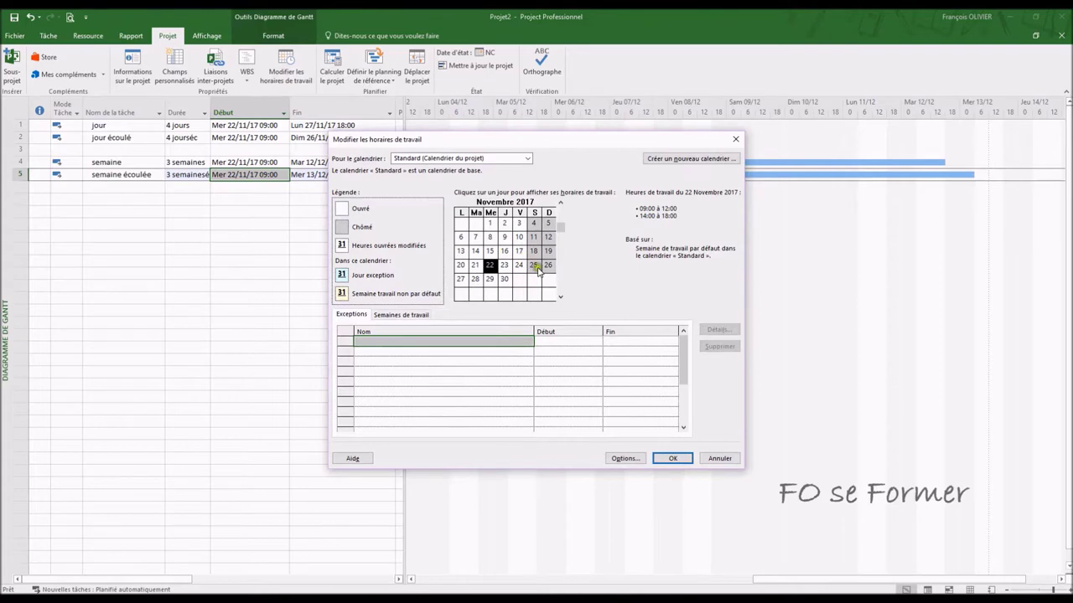
left_click_drag(589, 145, 642, 138)
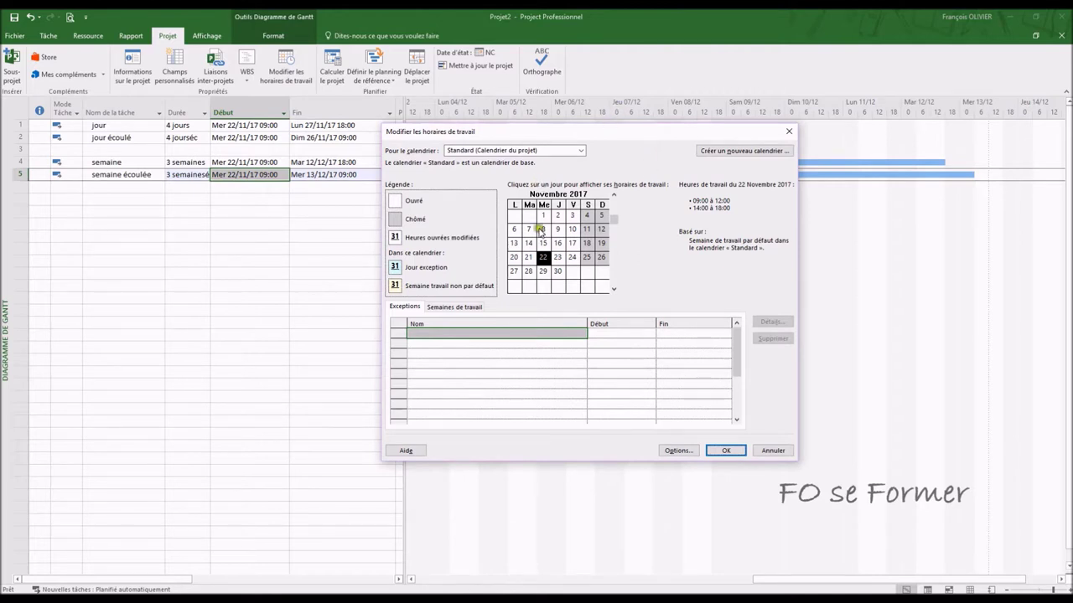
left_click(542, 258)
left_click(613, 288)
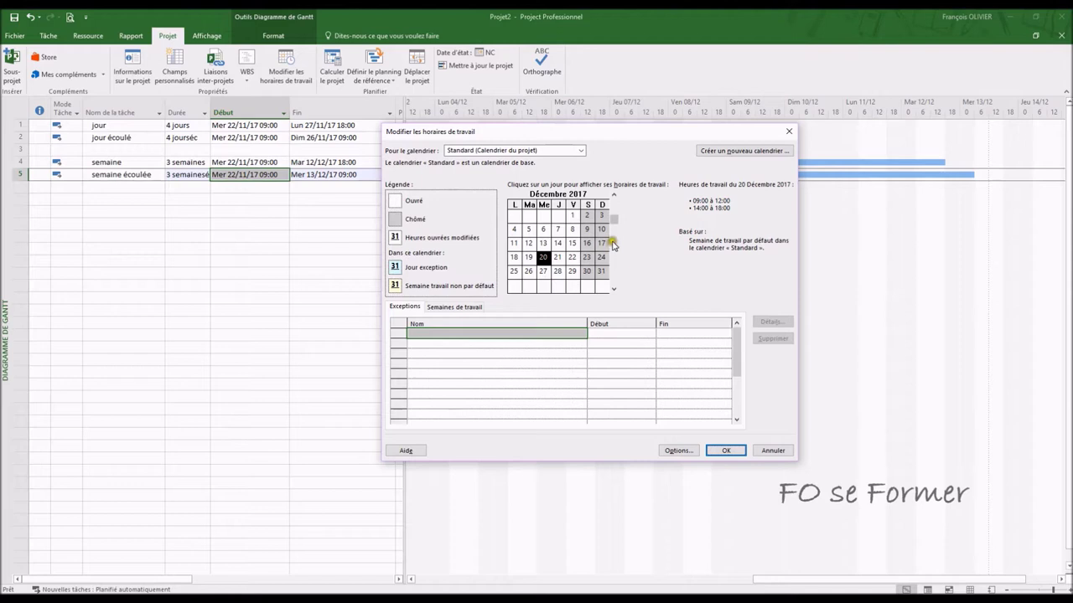
left_click(613, 195)
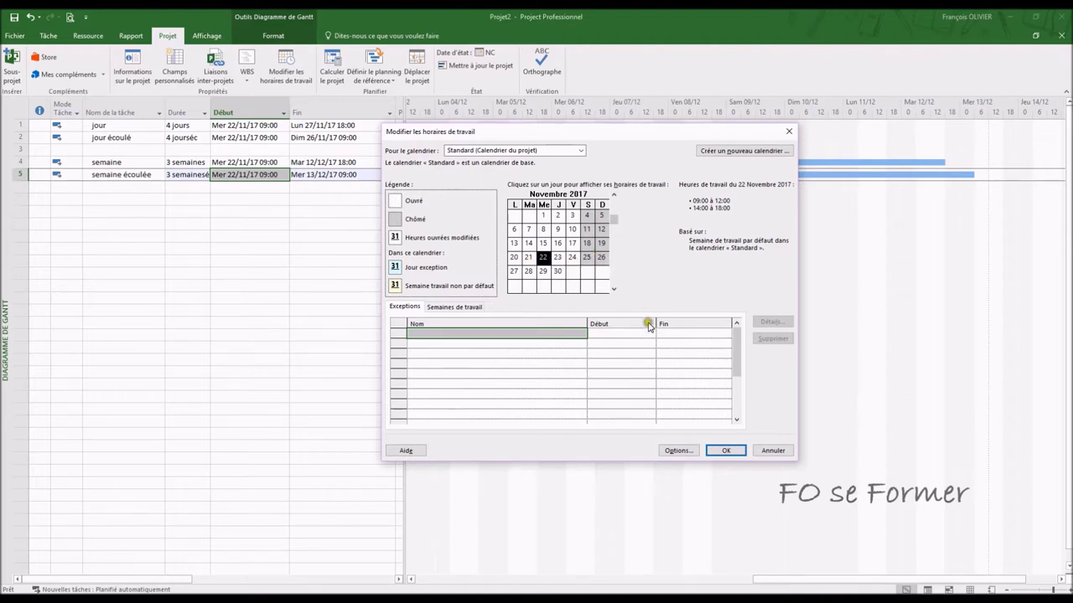
Review the project's hours per day, hours per week and days per month, and check the Standard calendar's December 2017 days against the task dates.
left_click(679, 452)
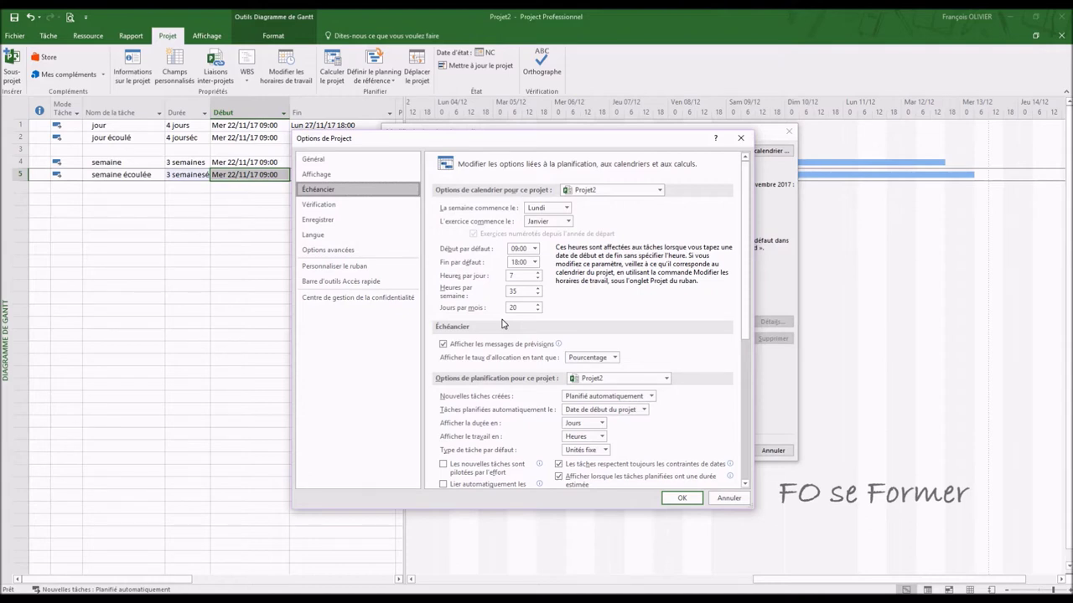
left_click(669, 498)
left_click_drag(613, 141, 664, 192)
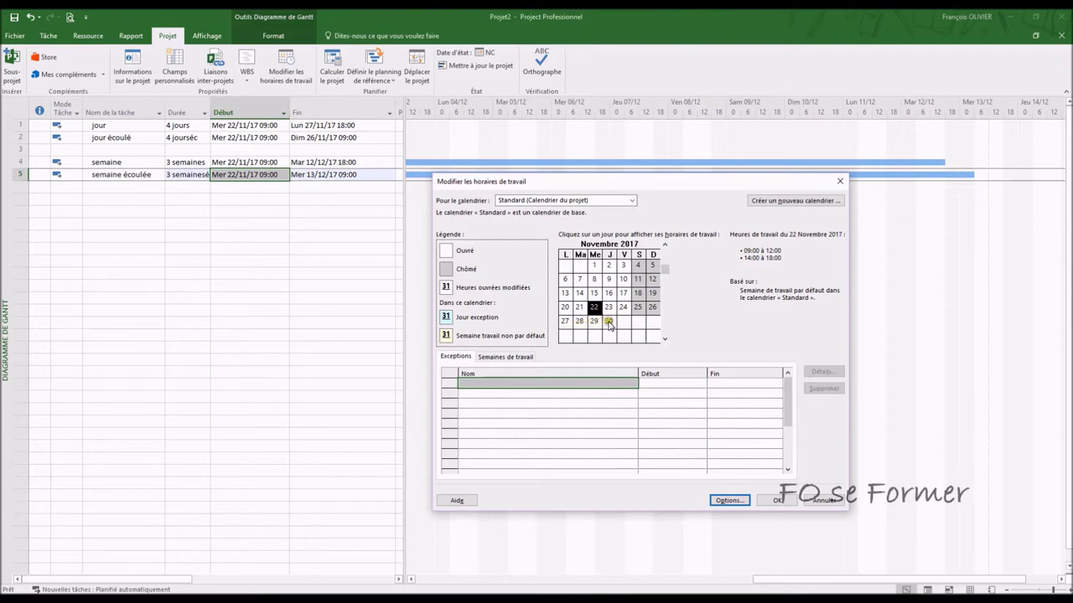
left_click(664, 338)
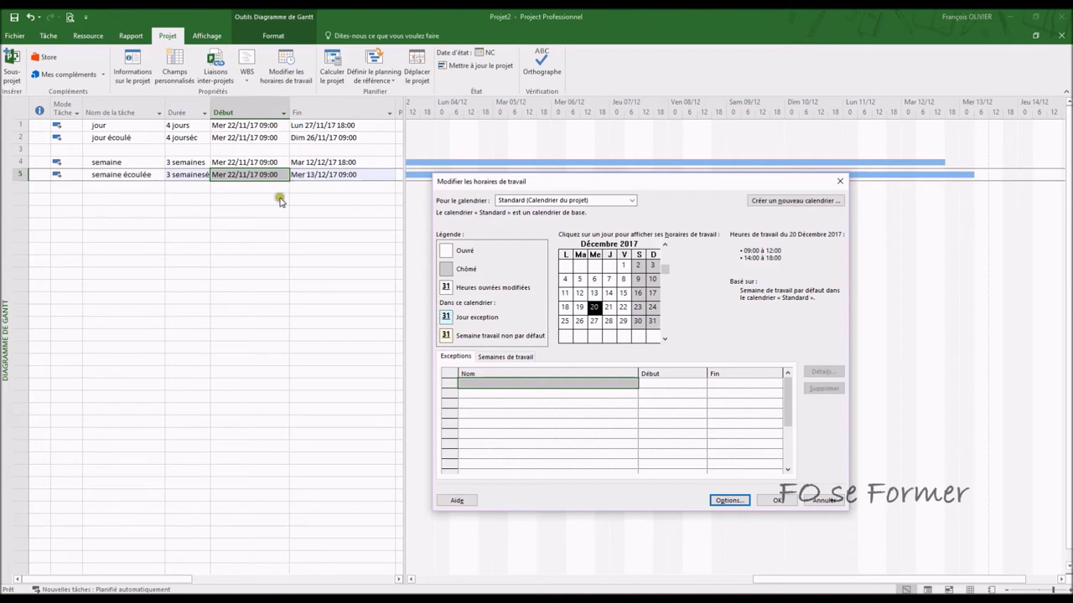
left_click(776, 500)
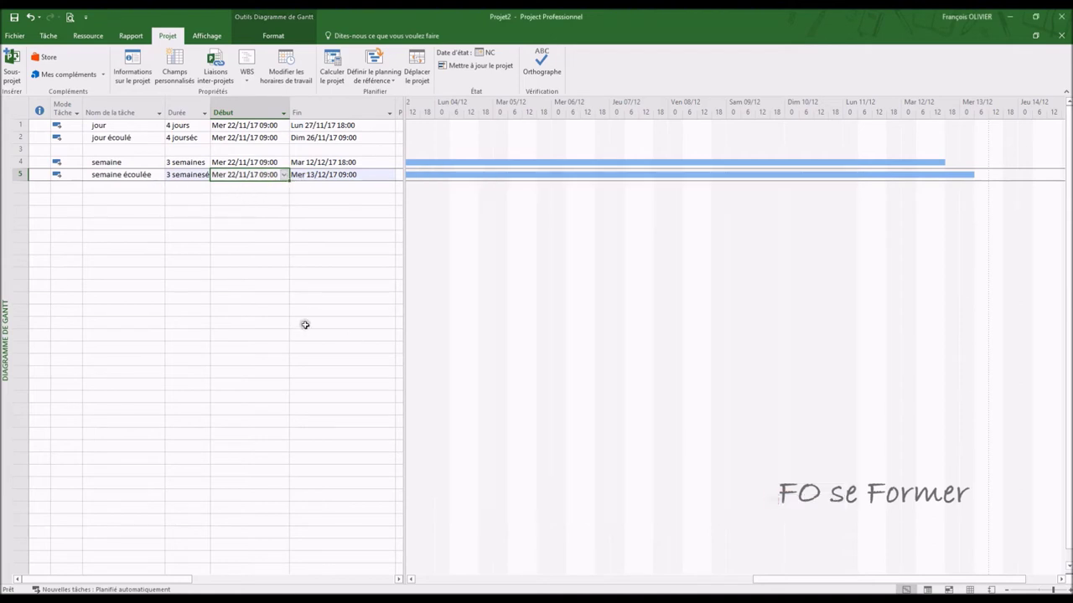
Add a task named "mois" in row 7 with a duration of 1 month (1mois).
left_click(124, 198)
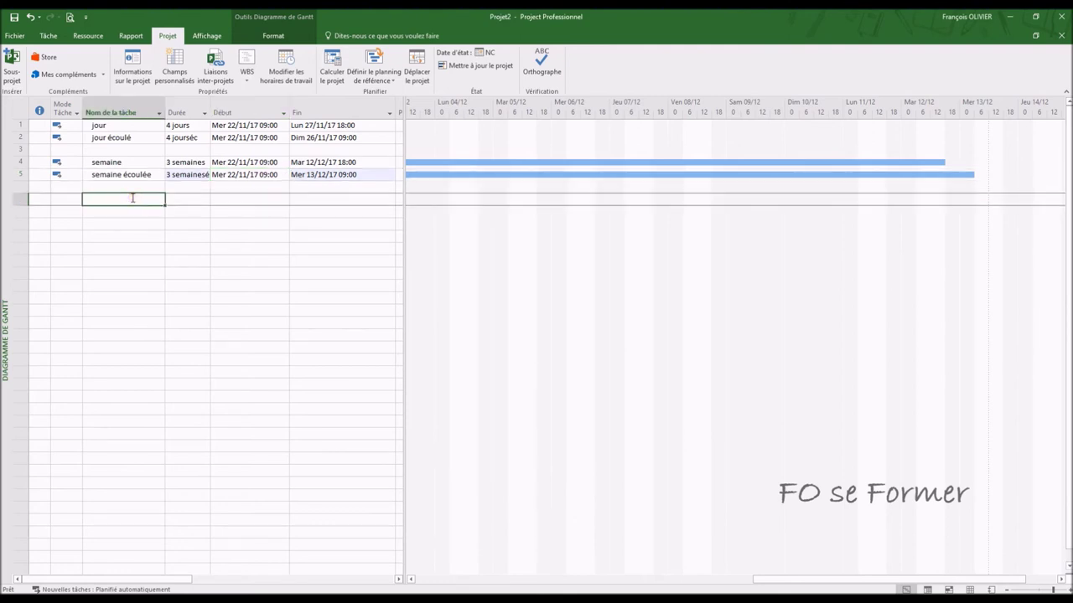
type("mois")
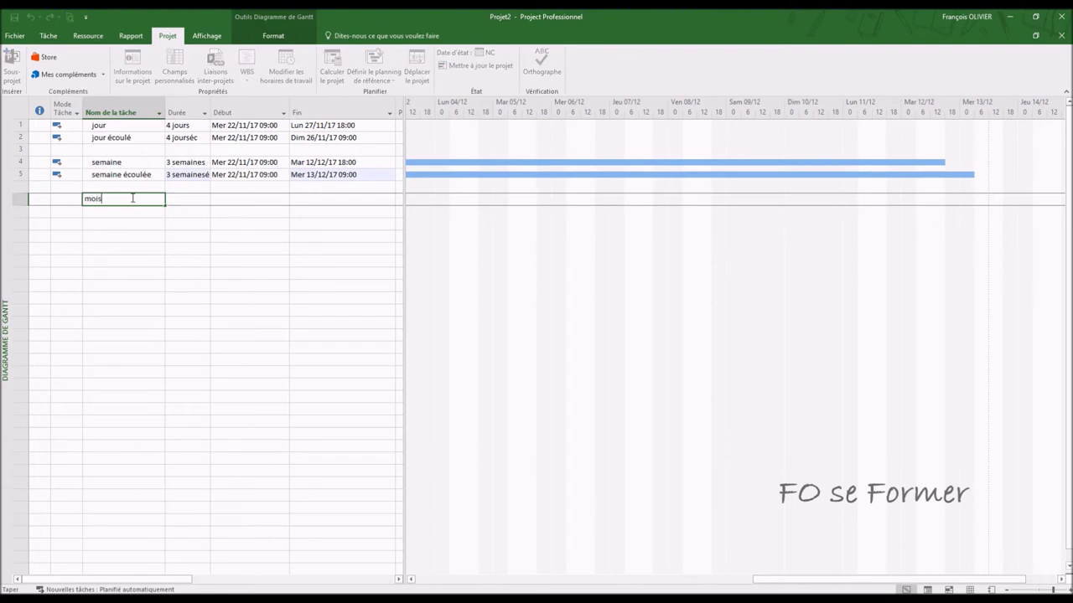
key("Tab")
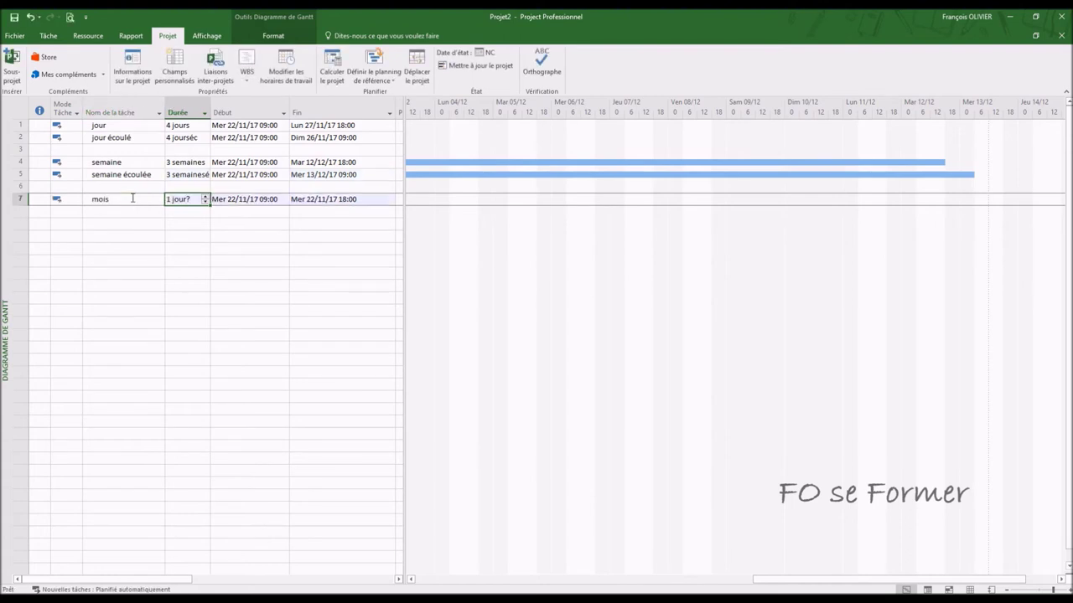
type("1mois")
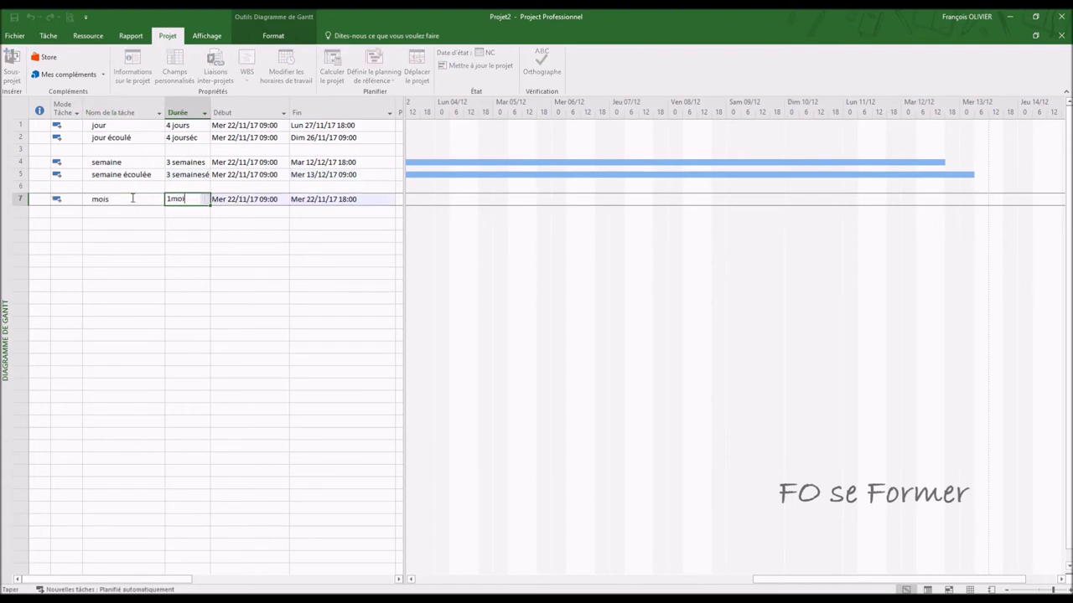
key("Return")
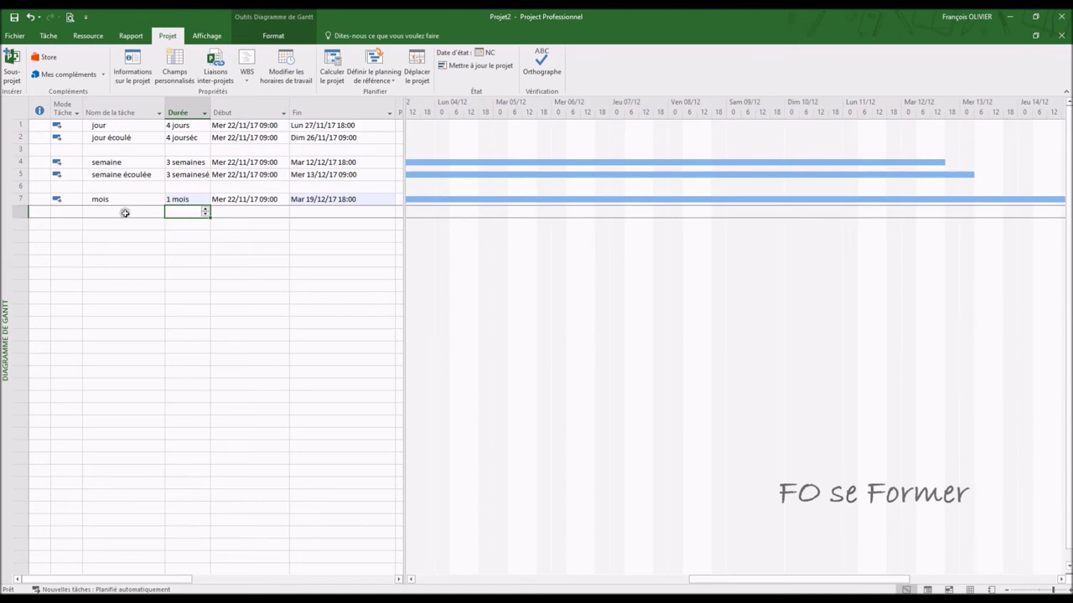
Add a task named "mois écoulé" in row 8 with a duration of 1 elapsed month (1 moiséc).
left_click(122, 211)
type("mois")
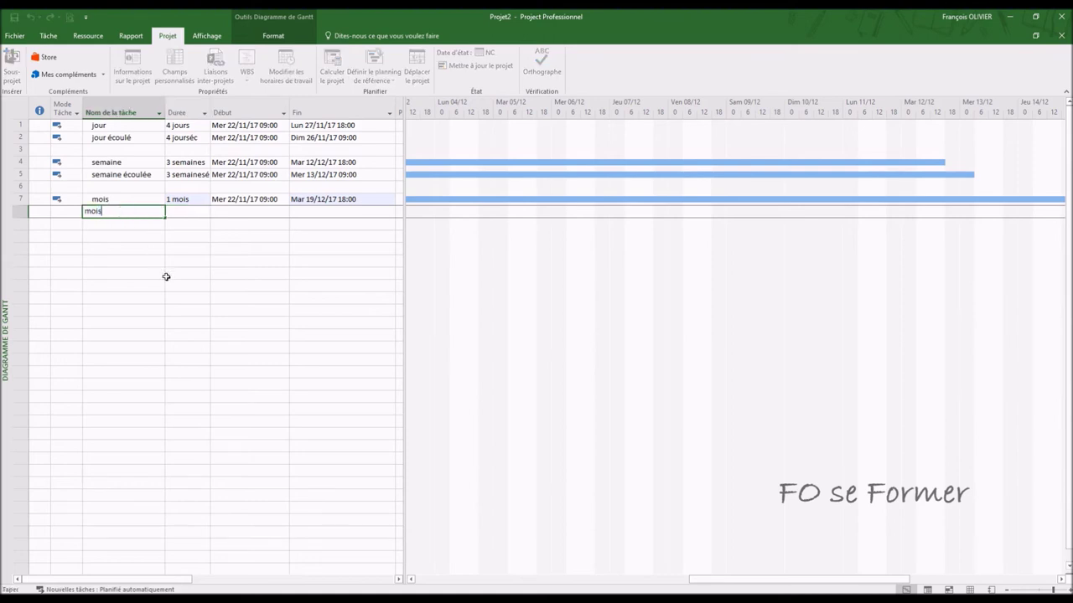
type(" écoulé")
key("Tab")
type("1 moiséc")
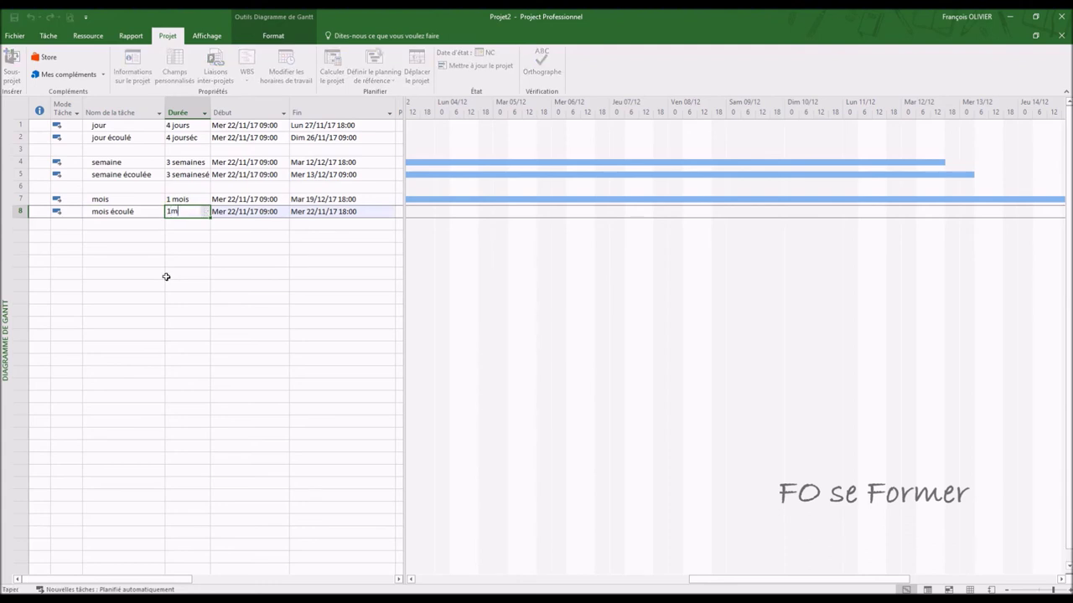
key("Tab")
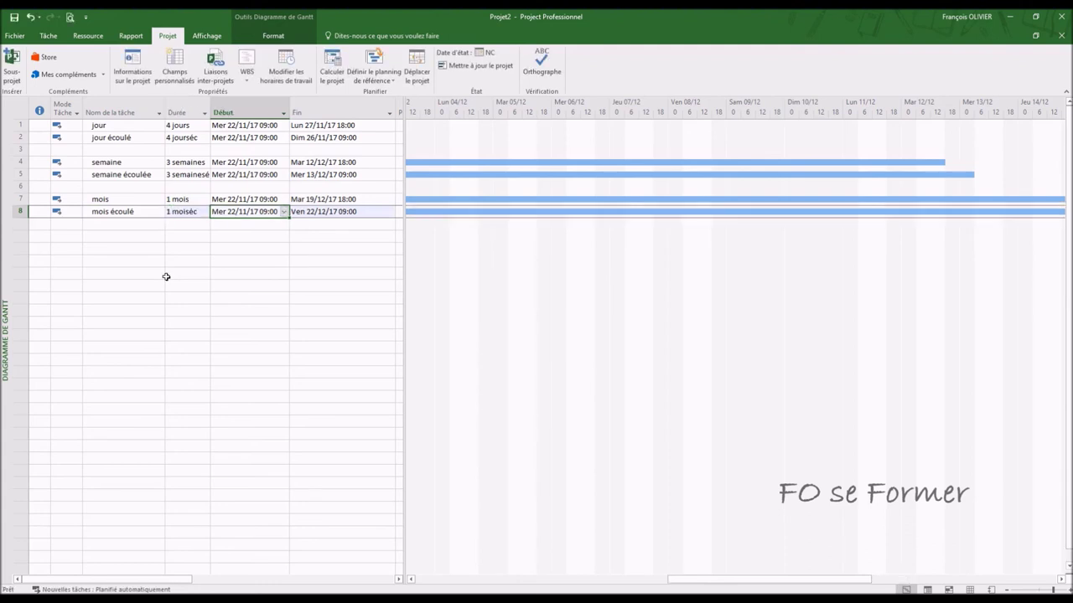